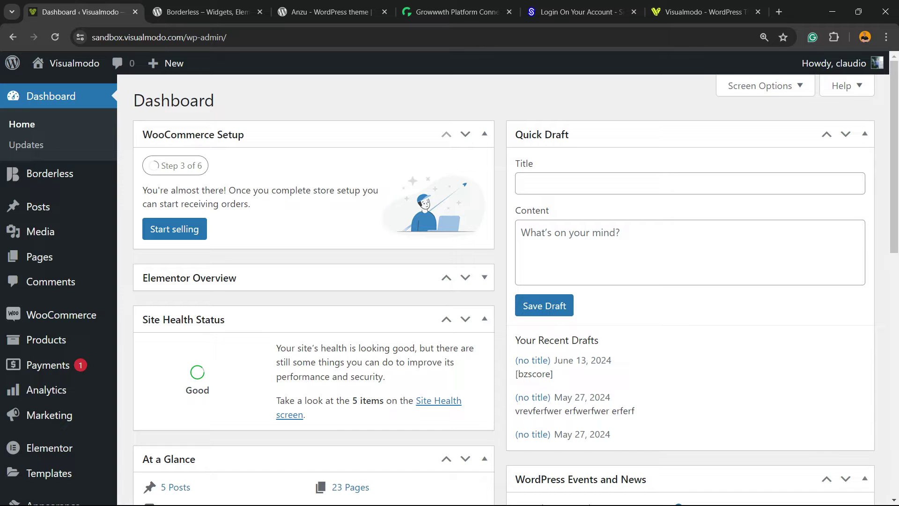
Search Add New Plugin for 'BZScore - Live Score', install it and activate it
scroll(70, 188, down, 5)
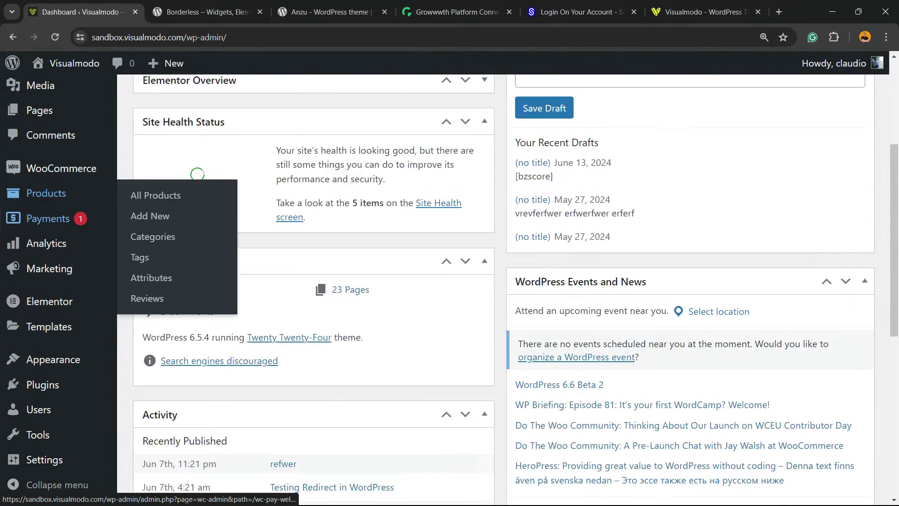
mouse_move(42, 384)
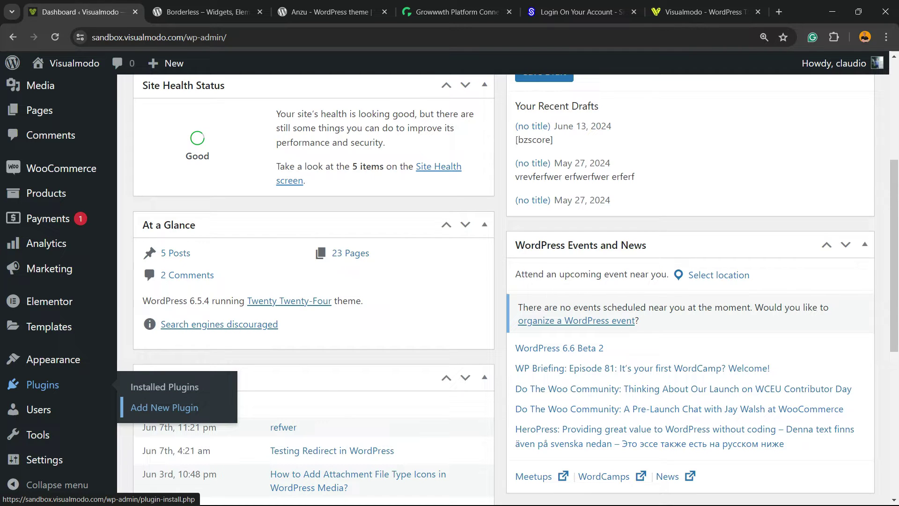
click(164, 408)
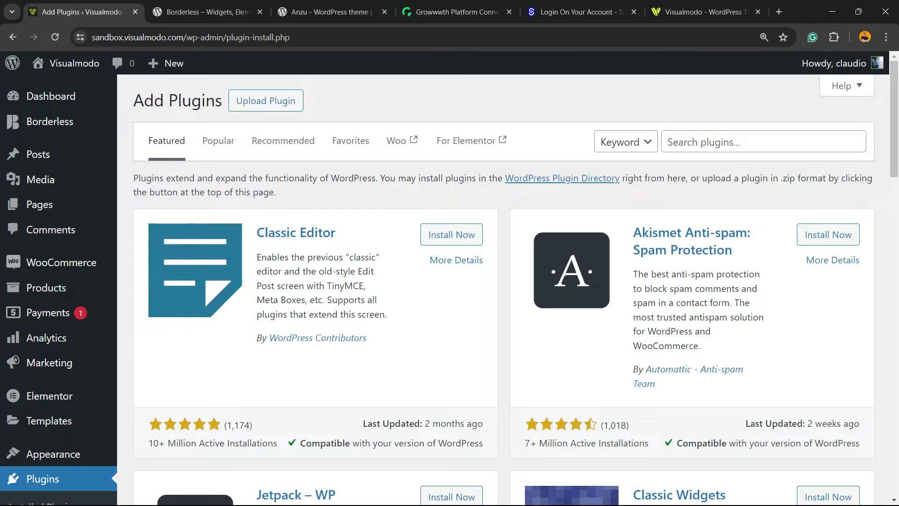
text(BZScore - Live Score)
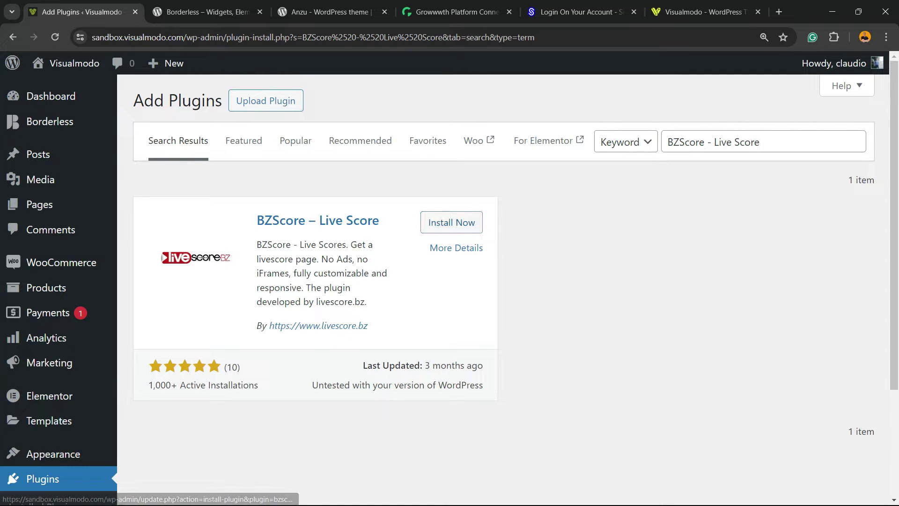
click(451, 223)
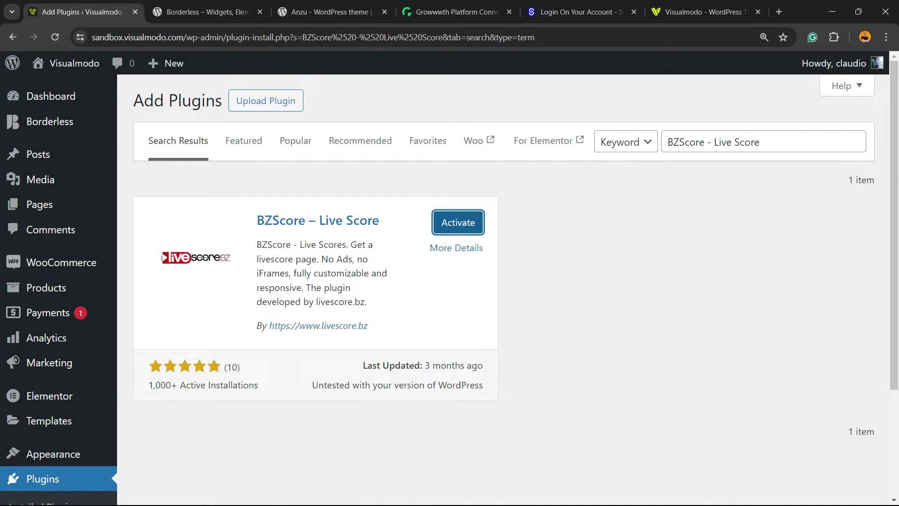
click(452, 223)
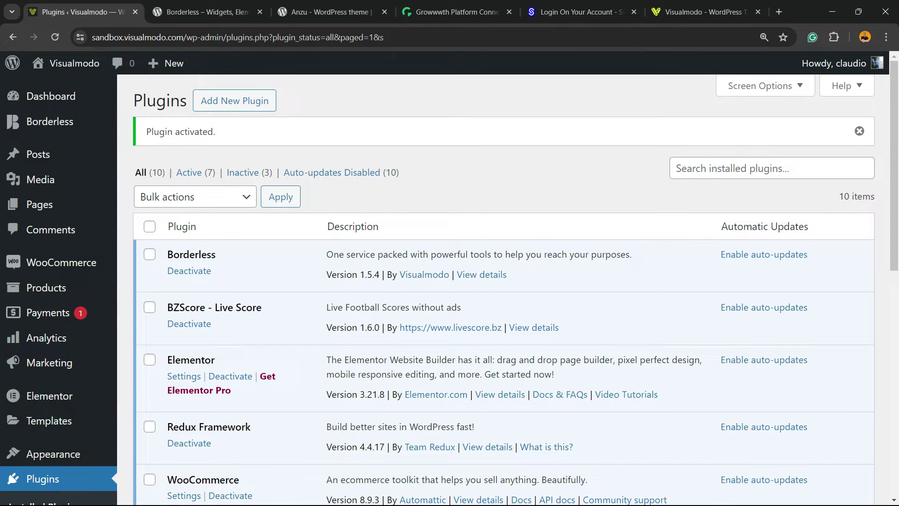
Scroll the Plugins page and bring up the admin sidebar's Settings menu to reach BZScore
scroll(503, 290, down, 5)
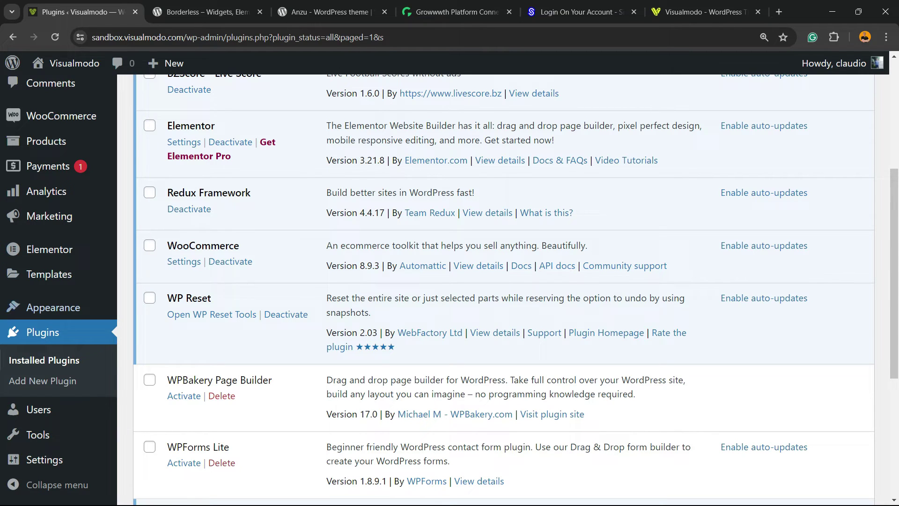
mouse_move(44, 459)
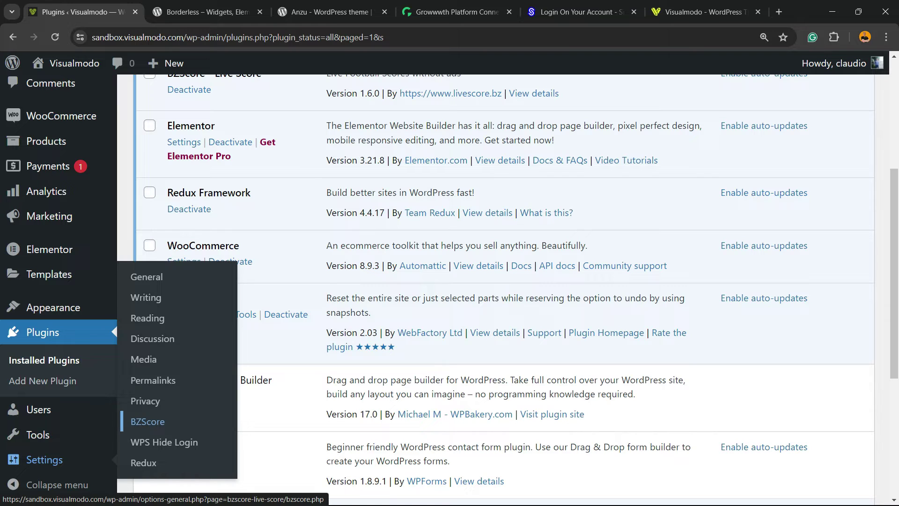
In BZScore Theme Options, keep Language as English and set Author Credit Link to On
click(147, 421)
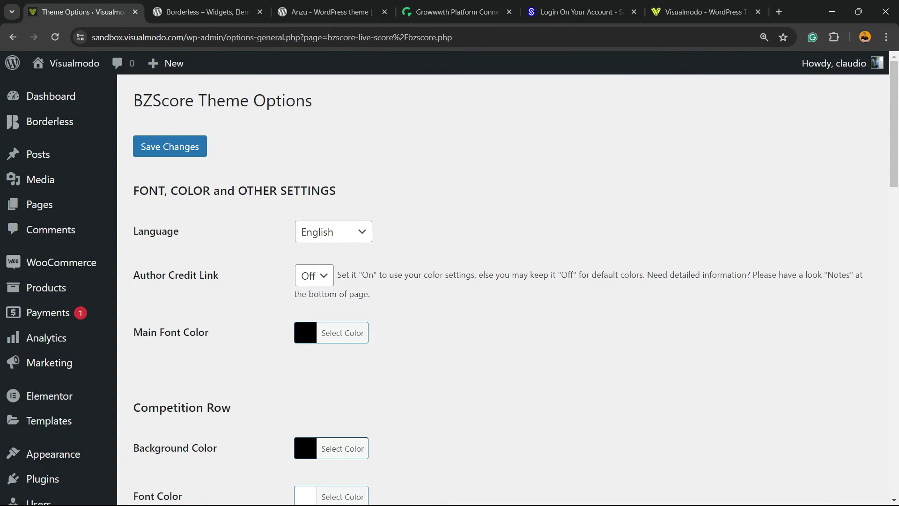
click(327, 231)
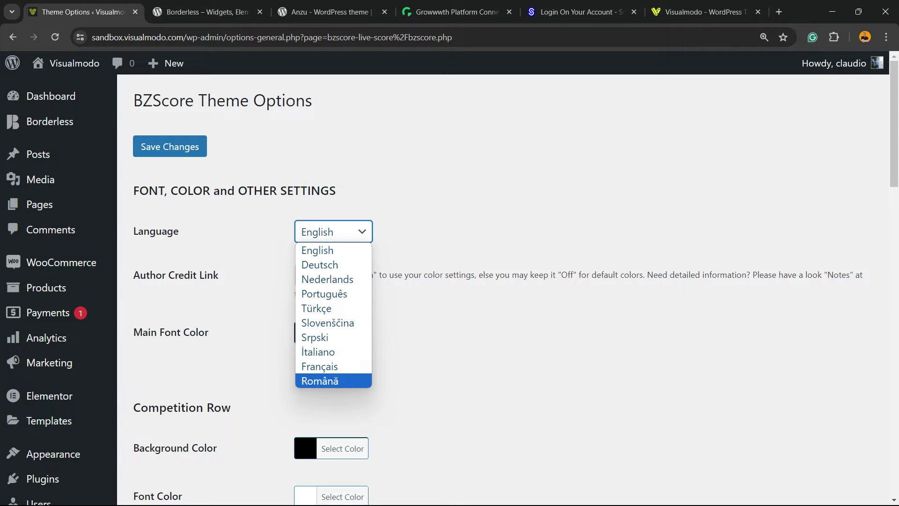
click(318, 250)
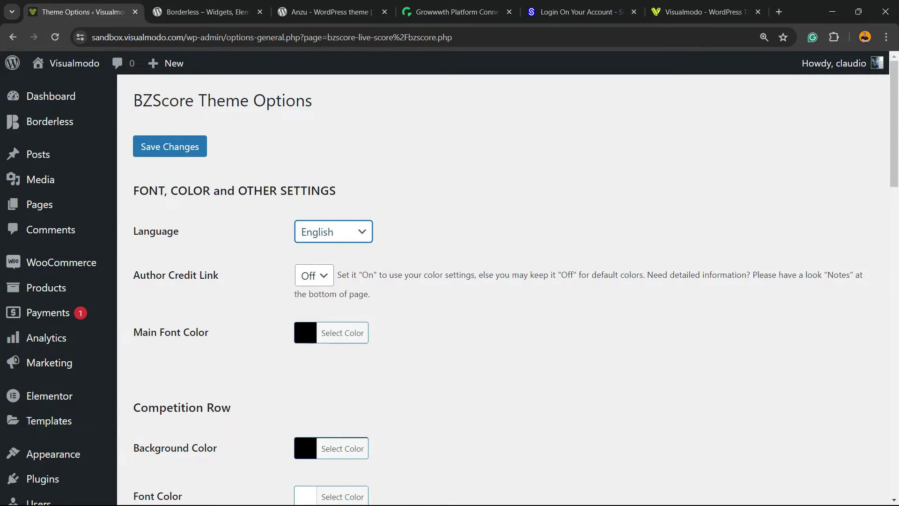
key(Tab)
key(alt+Down)
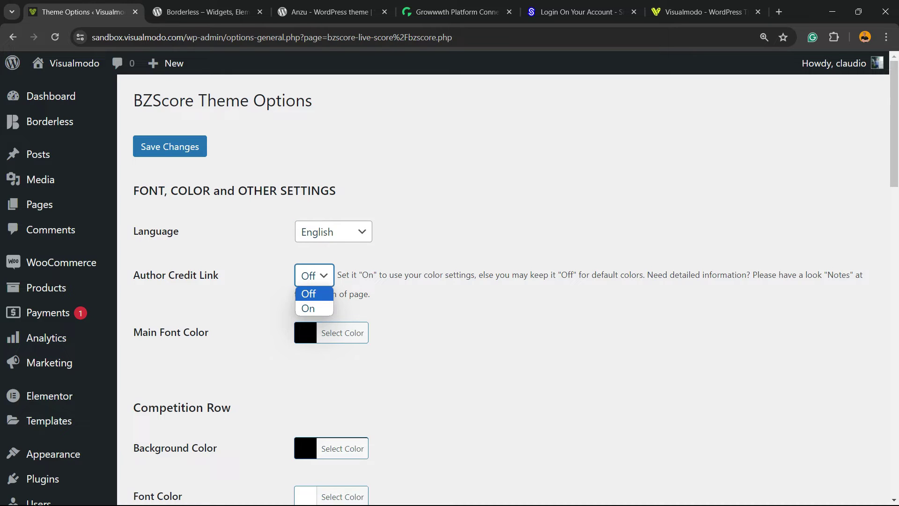
key(Down)
key(Return)
Scroll past the match, incident and date color options to the [bzscore] usage notes
scroll(504, 290, down, 2)
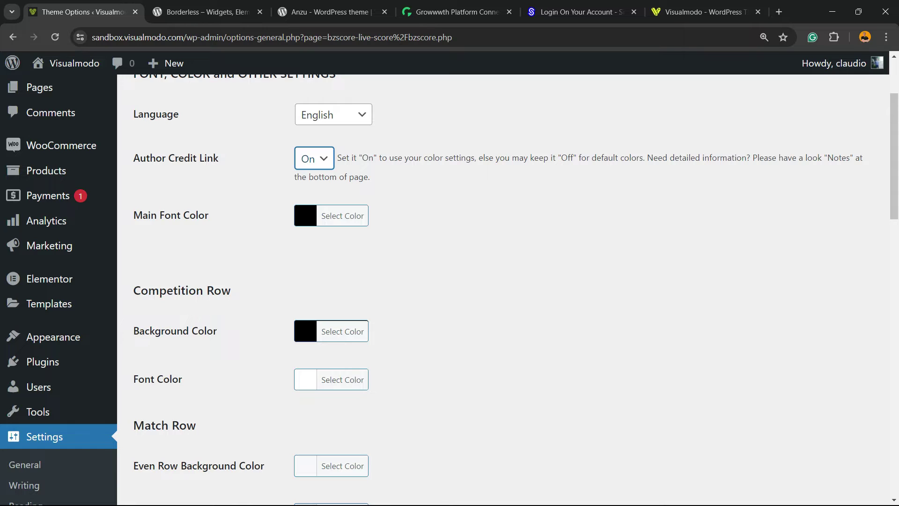
scroll(504, 291, down, 2)
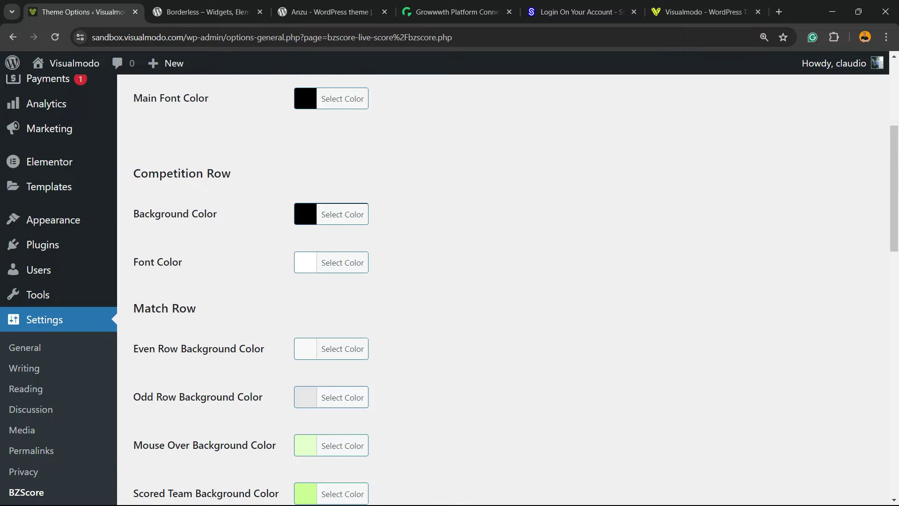
scroll(504, 290, down, 2)
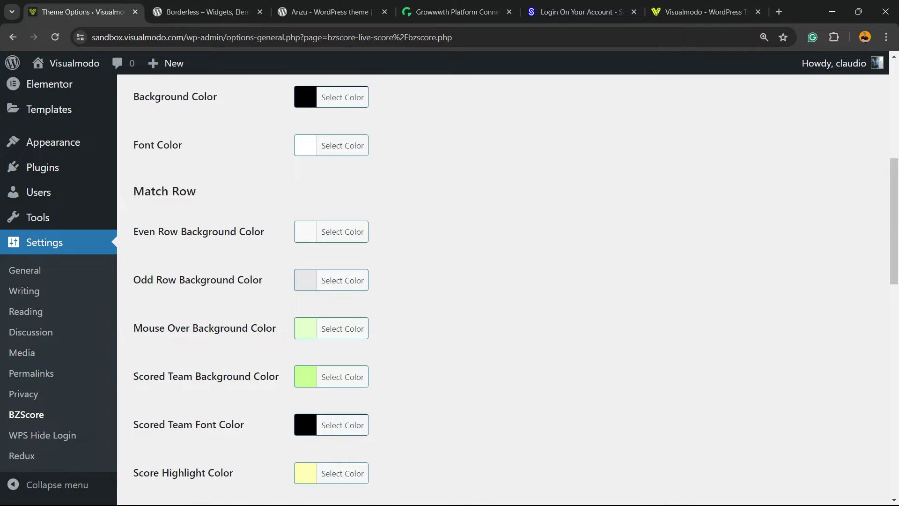
scroll(504, 290, down, 2)
scroll(504, 291, down, 2)
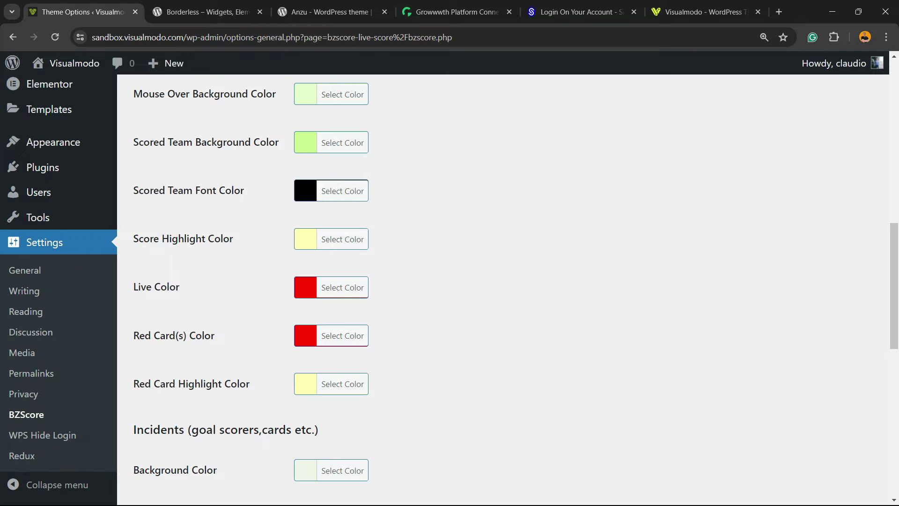
scroll(504, 291, down, 2)
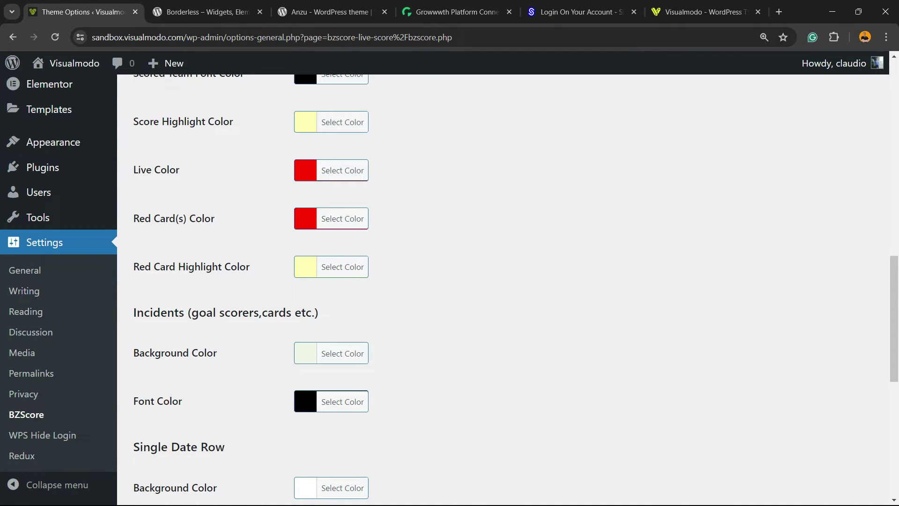
scroll(504, 290, down, 5)
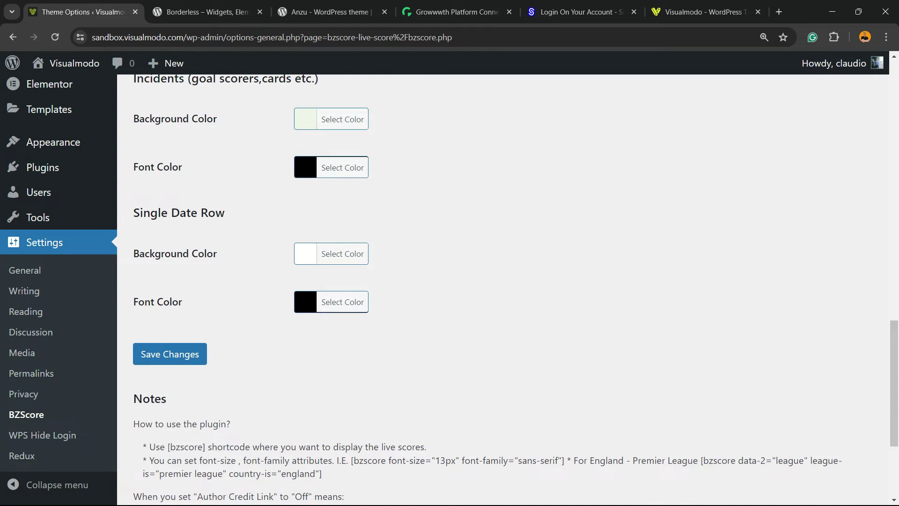
scroll(504, 290, down, 4)
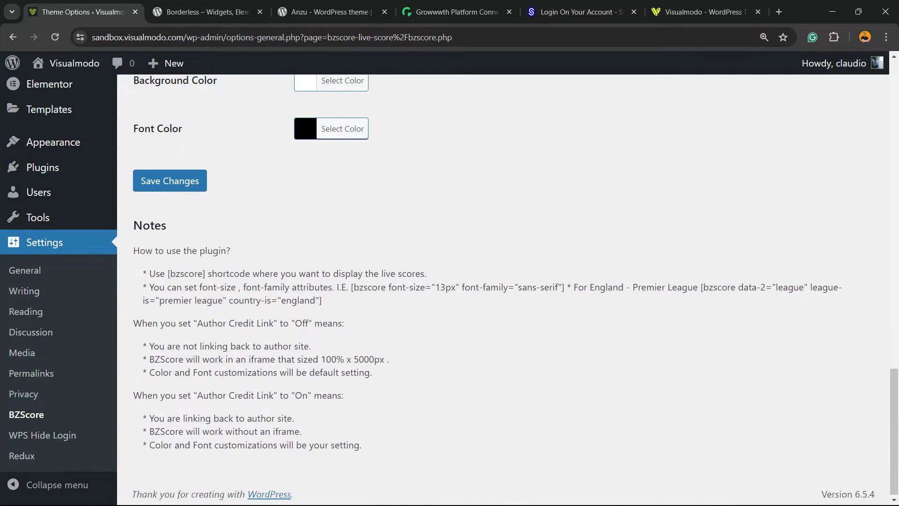
Save the BZScore settings
click(169, 178)
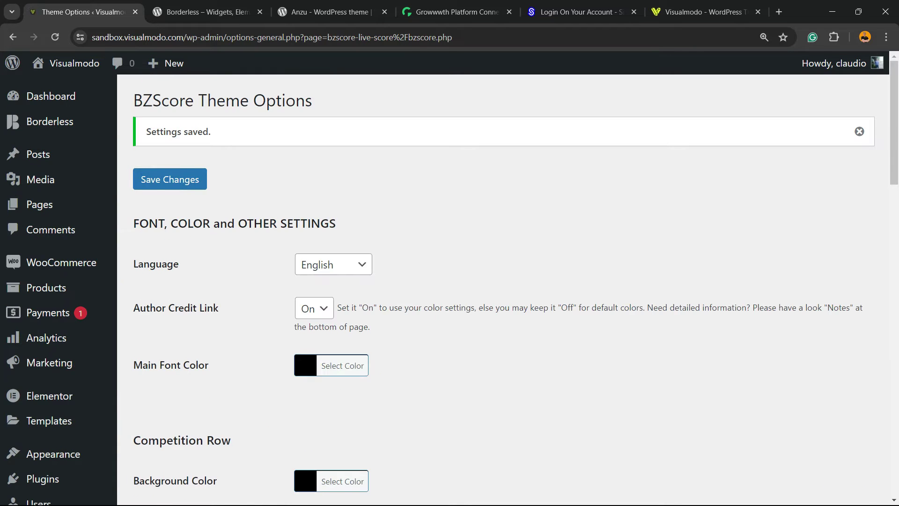
scroll(515, 291, down, 20)
scroll(504, 291, down, 4)
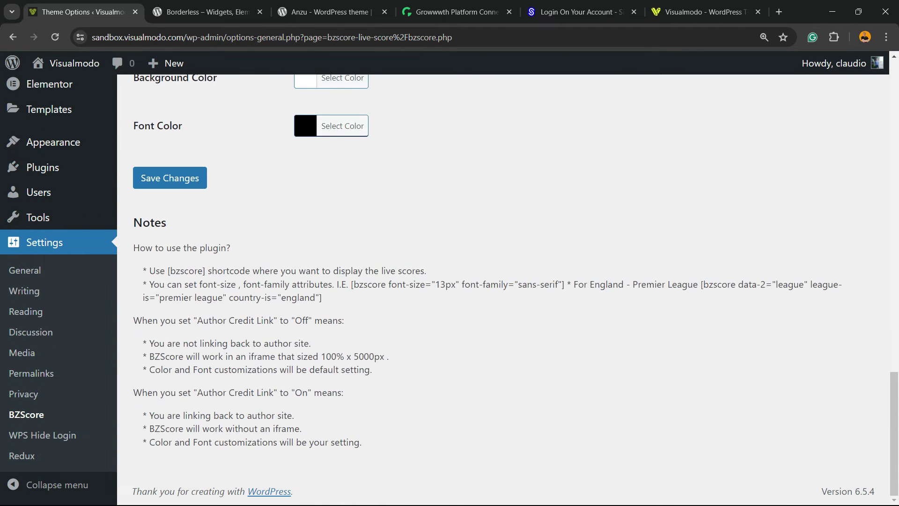
Zoom in and copy the [bzscore] shortcode from the Notes section
key(ctrl+plus)
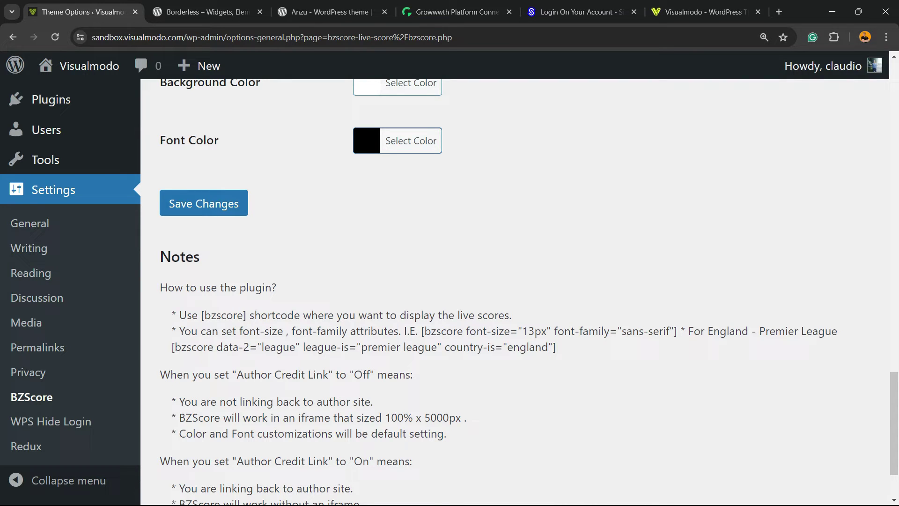
mouse_move(202, 315)
mouse_down()
mouse_move(249, 315)
mouse_move(201, 314)
mouse_up()
key(ctrl+c)
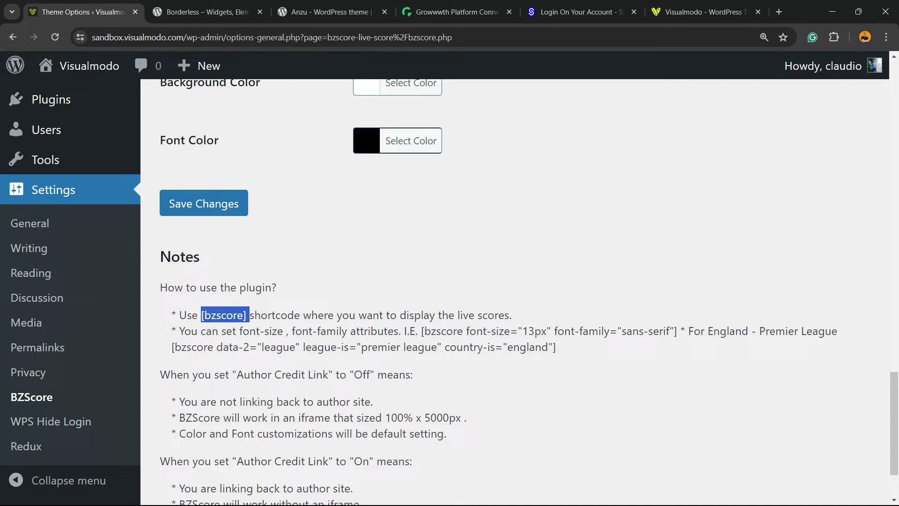
right_click(217, 312)
click(232, 320)
scroll(31, 273, up, 5)
mouse_move(47, 239)
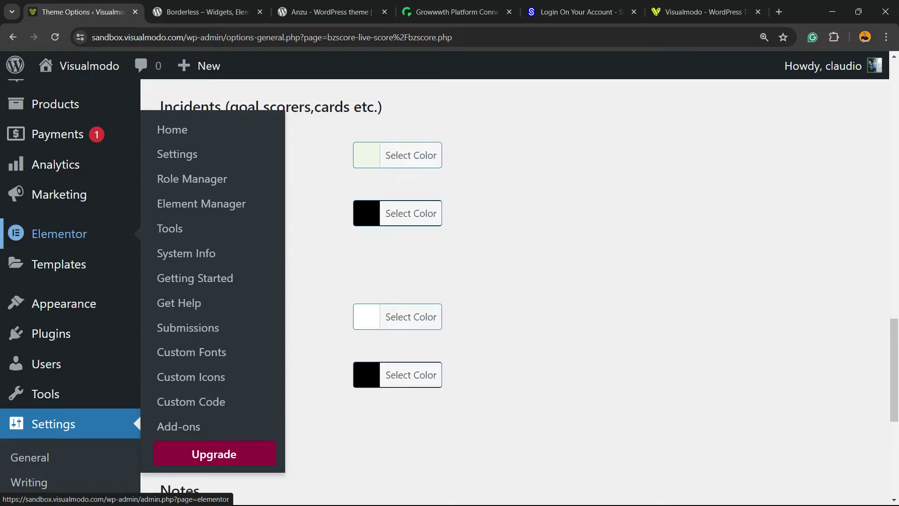
scroll(47, 235, up, 5)
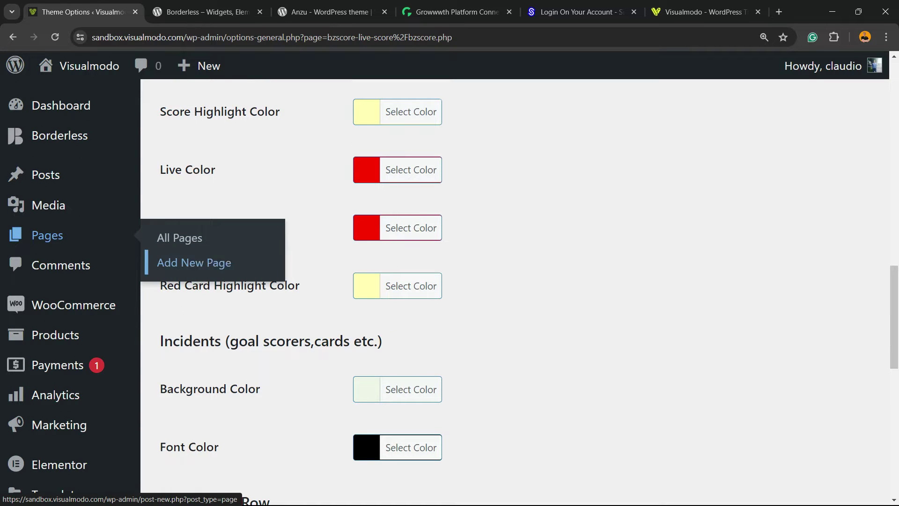
Create a new page in another tab and paste [bzscore] into a Shortcode block
right_click(187, 261)
click(215, 271)
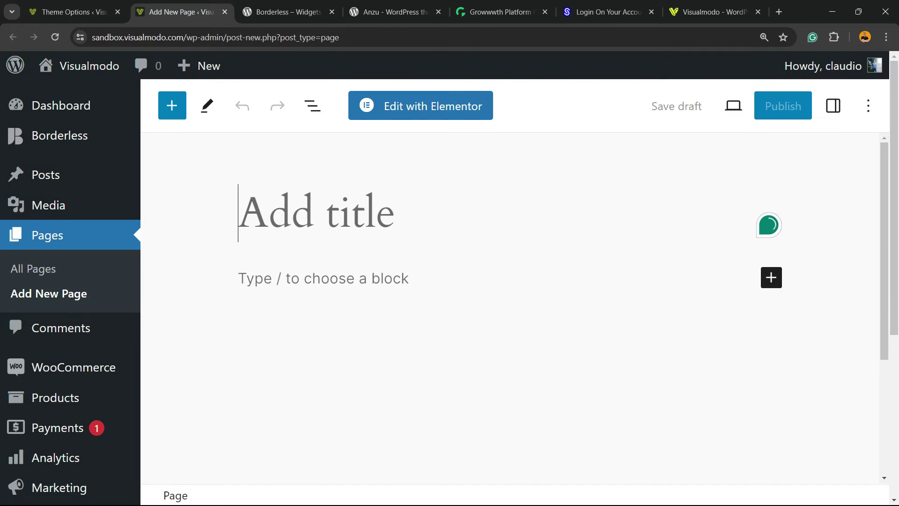
click(244, 278)
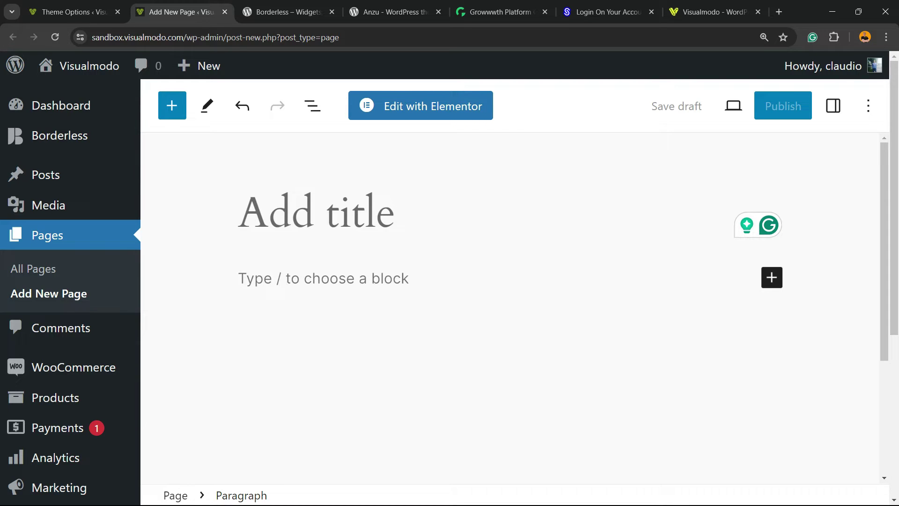
click(772, 277)
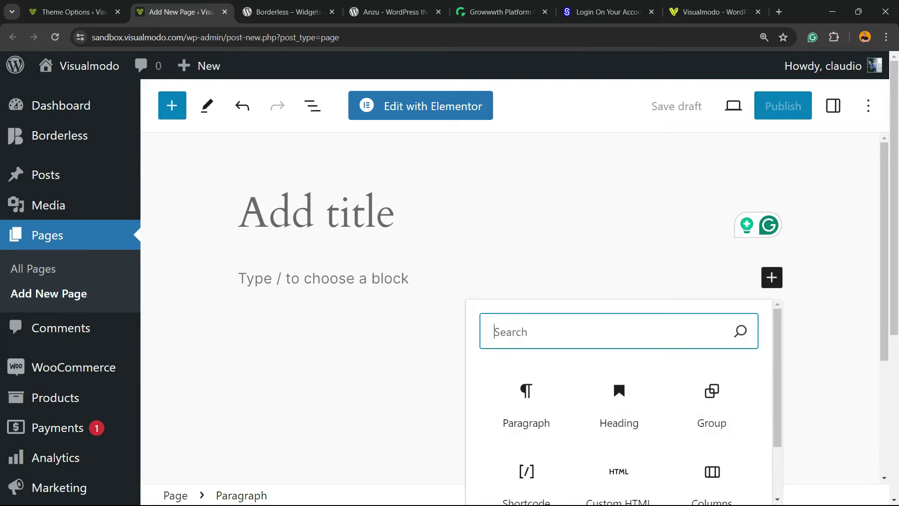
text(s)
click(525, 394)
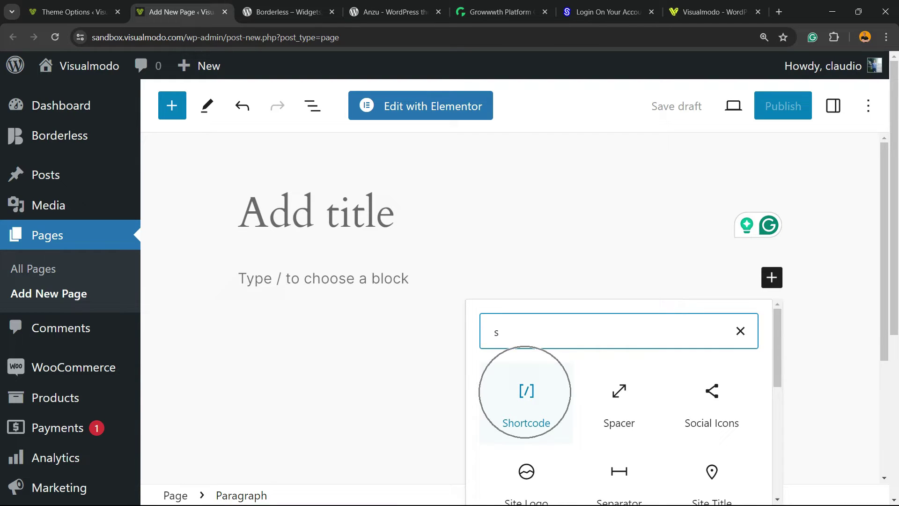
key(ctrl+v)
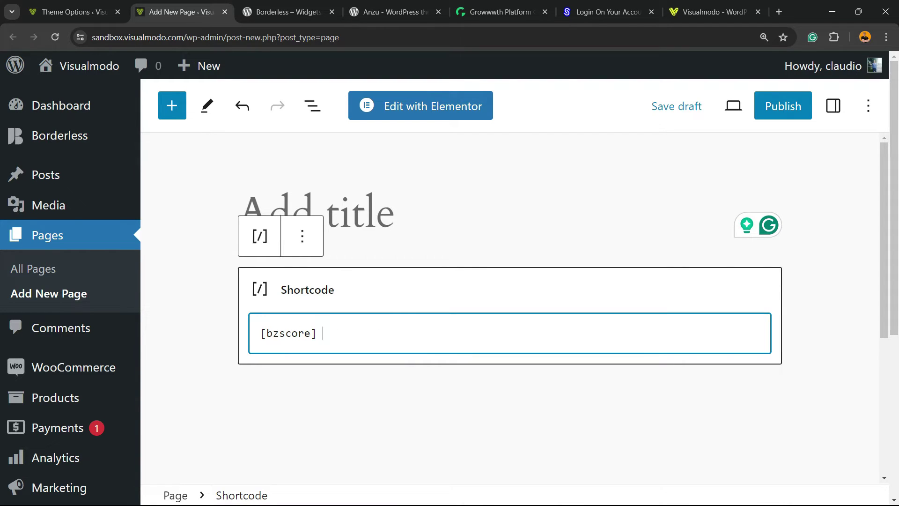
key(ctrl+a)
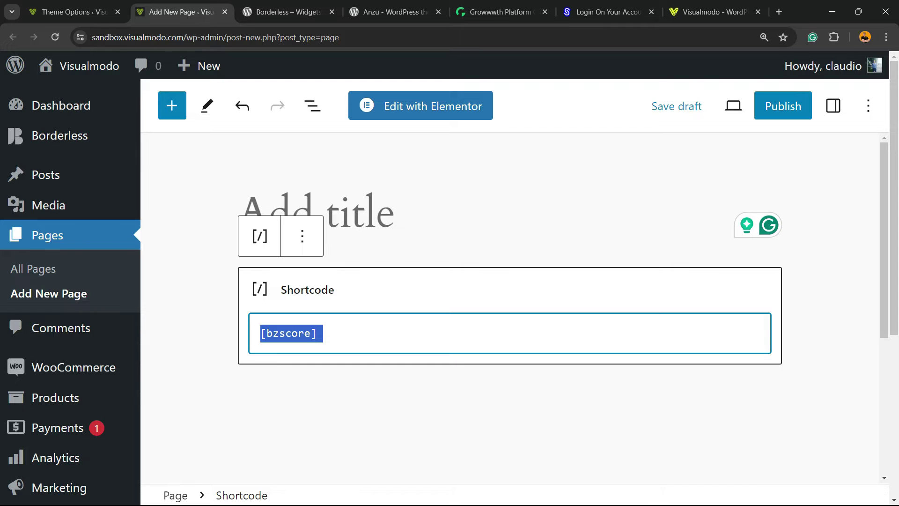
Save the BZScore settings again in the Theme Options tab
key(ctrl+1)
scroll(515, 281, down, 10)
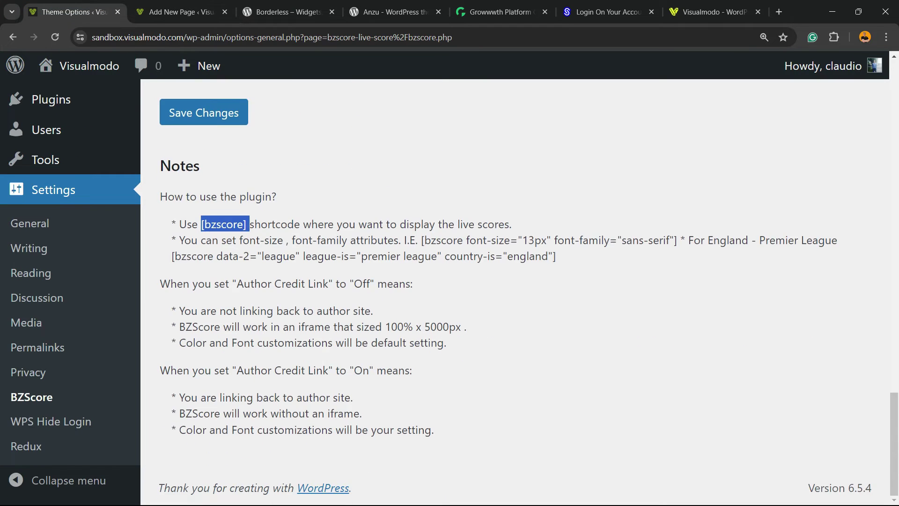
scroll(515, 281, up, 4)
scroll(515, 281, down, 2)
click(204, 229)
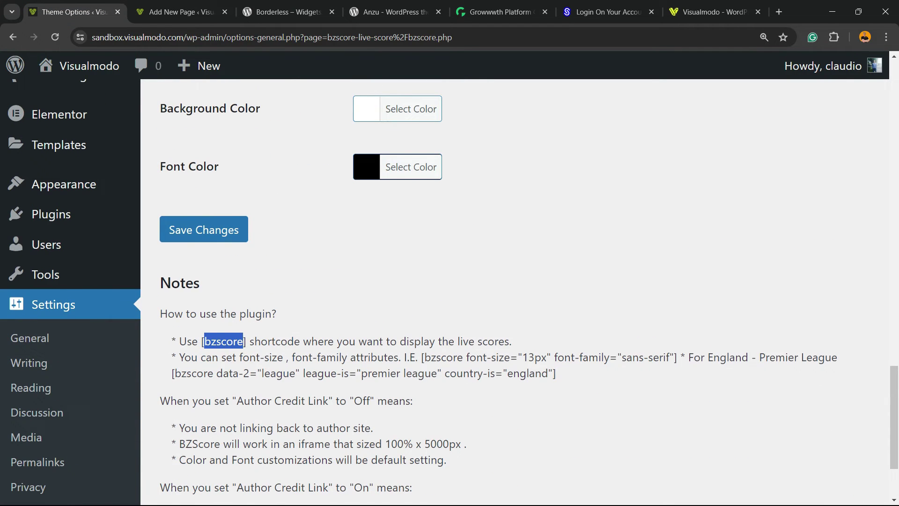
scroll(515, 281, up, 1)
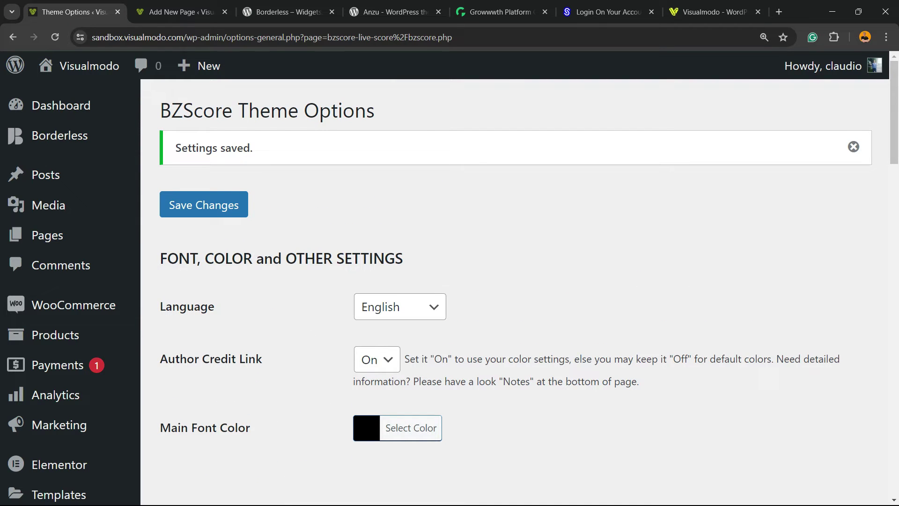
Title the new page 'Score' and publish it
drag(183, 109, 232, 109)
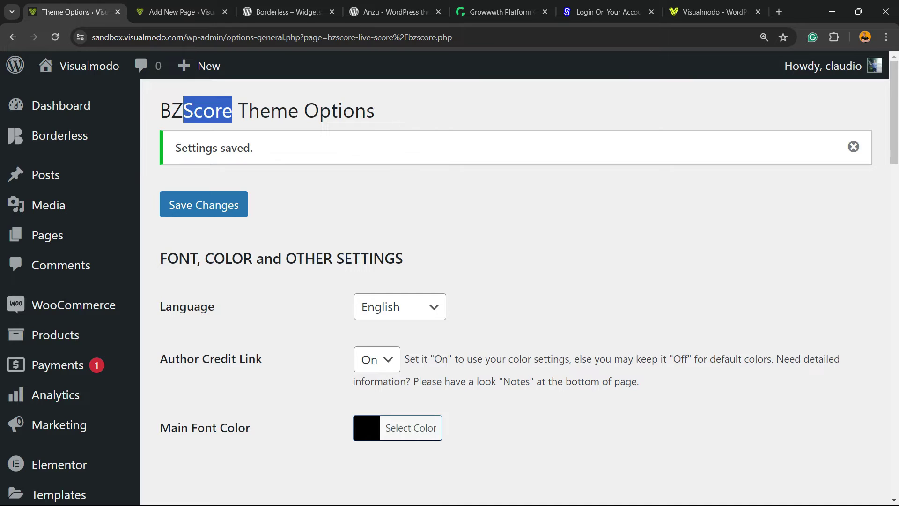
key(ctrl+c)
key(ctrl+Tab)
click(281, 213)
key(ctrl+v)
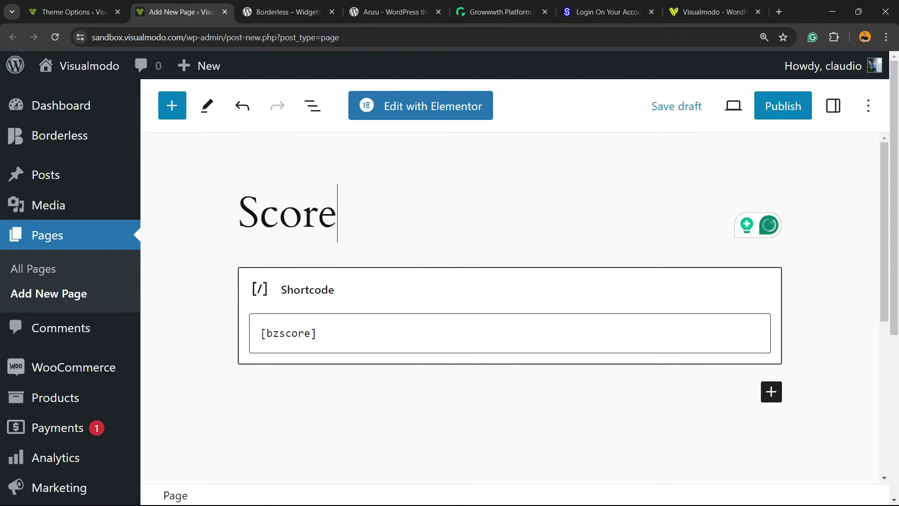
click(783, 106)
click(707, 107)
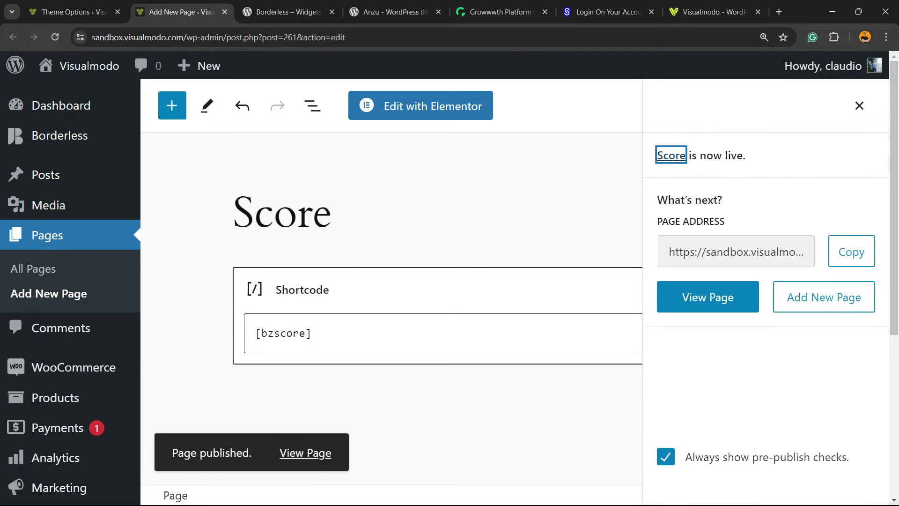
View the published Score page and scroll through the live league scores
click(707, 297)
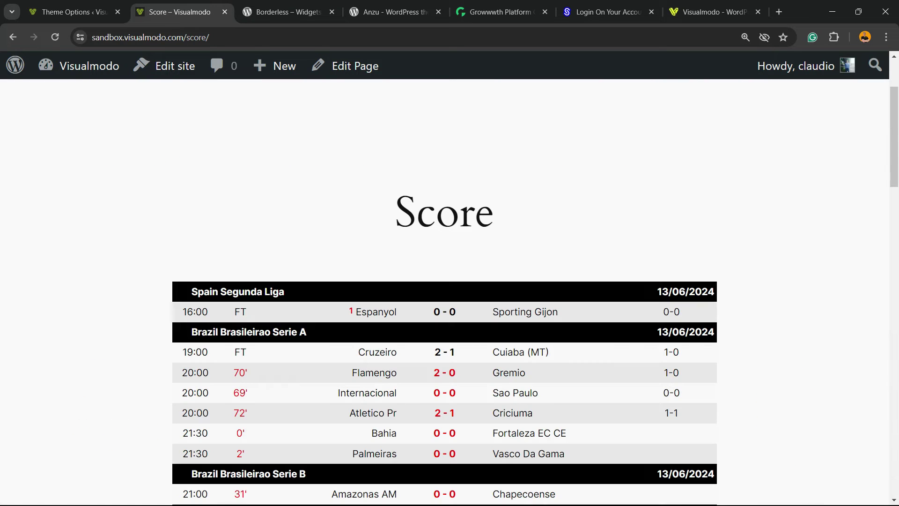
scroll(444, 290, down, 3)
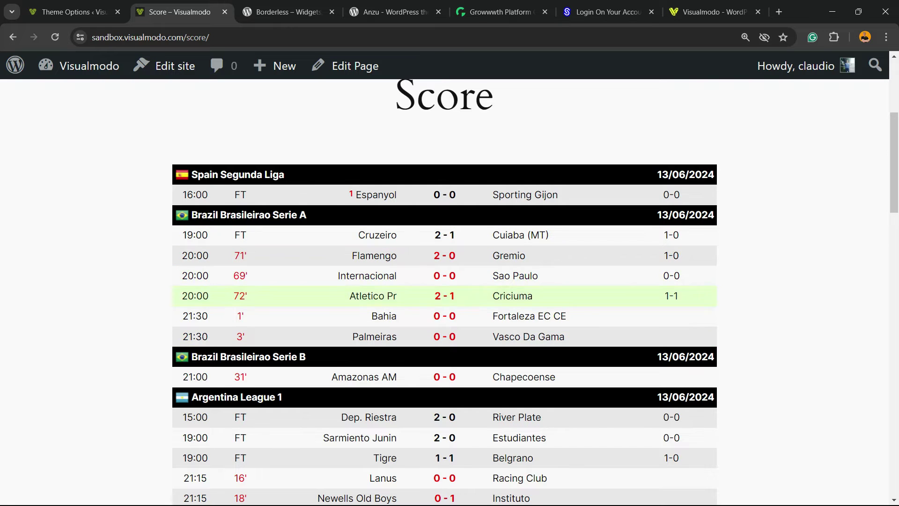
scroll(445, 290, down, 2)
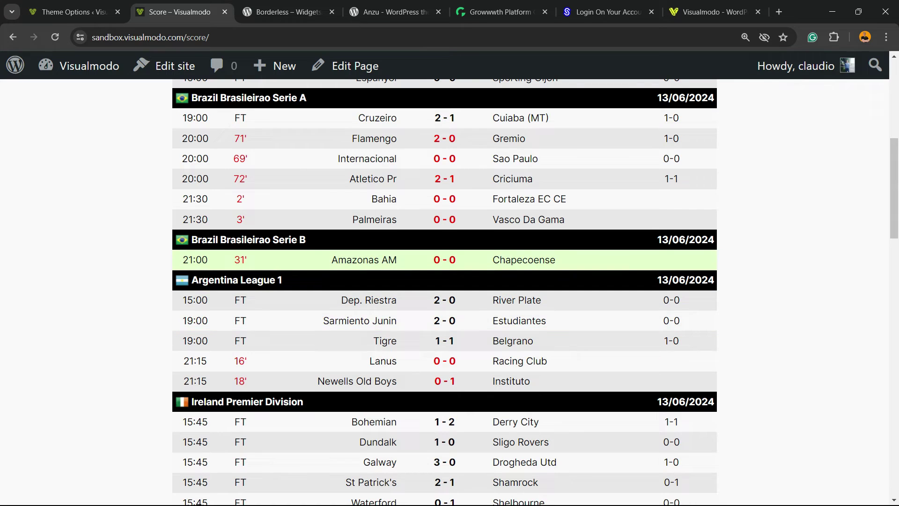
scroll(444, 291, down, 3)
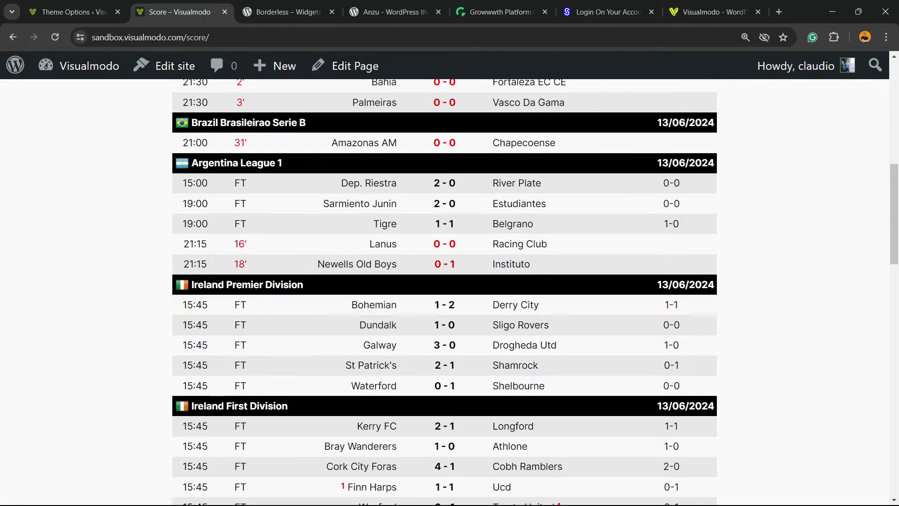
scroll(444, 290, down, 2)
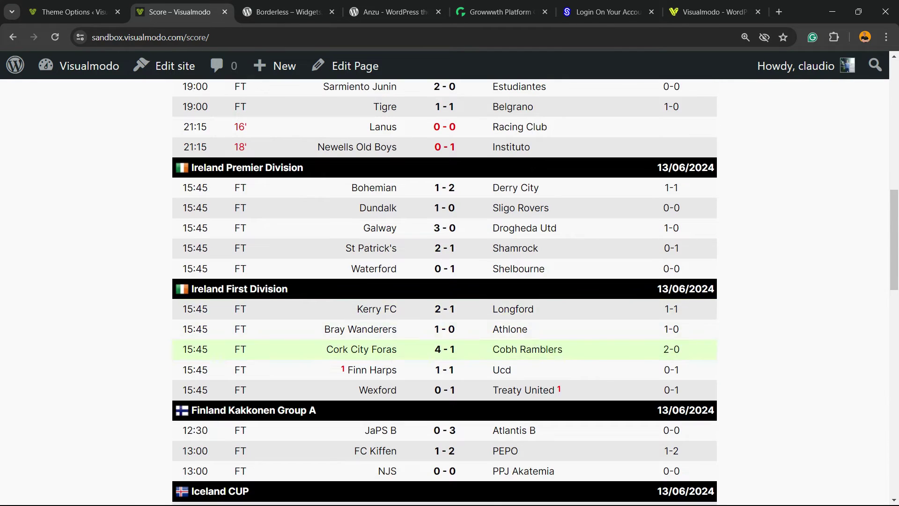
scroll(444, 290, down, 5)
scroll(444, 290, down, 5)
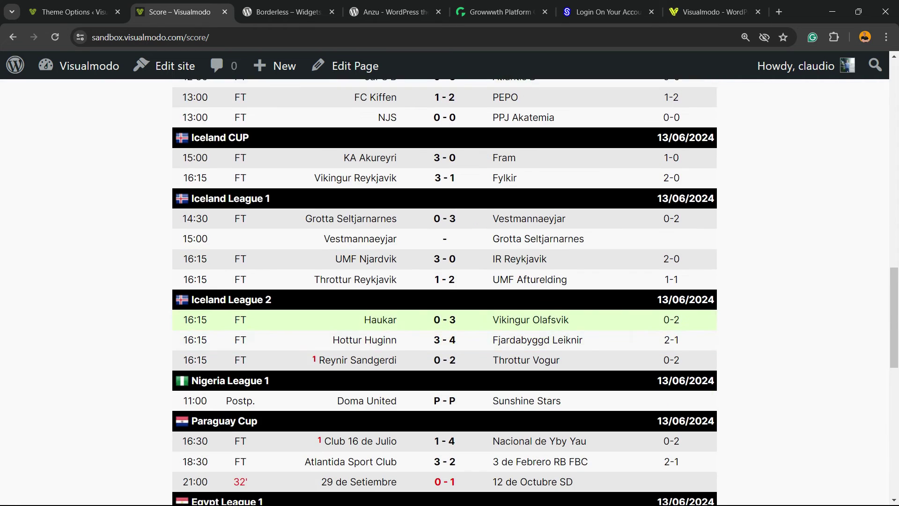
scroll(444, 290, down, 3)
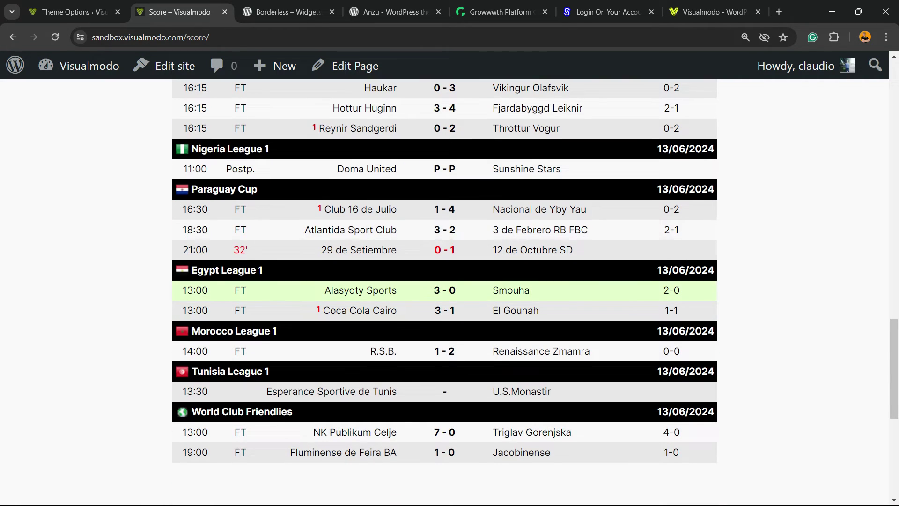
scroll(444, 393, up, 12)
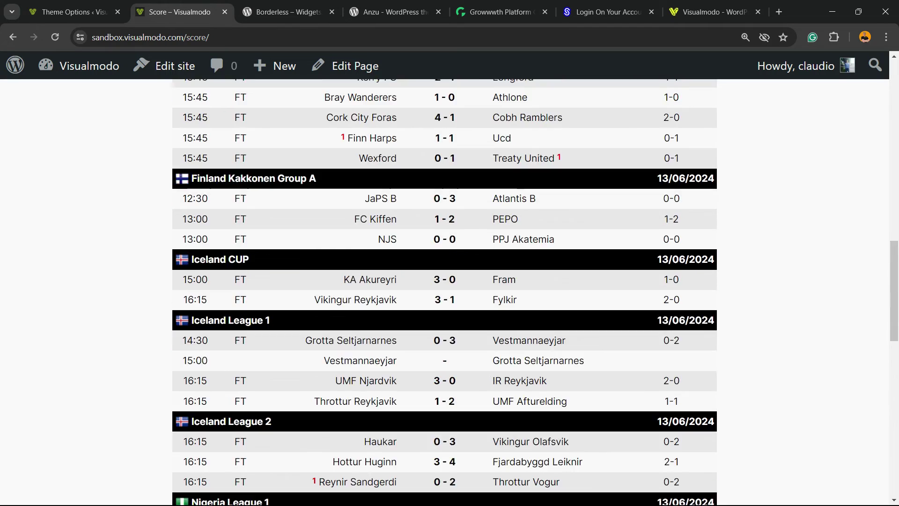
scroll(444, 393, up, 9)
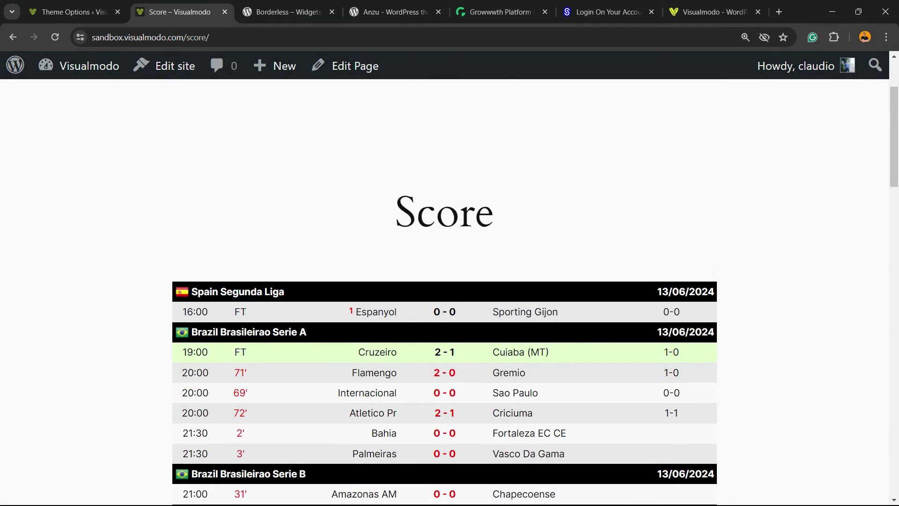
scroll(444, 354, down, 20)
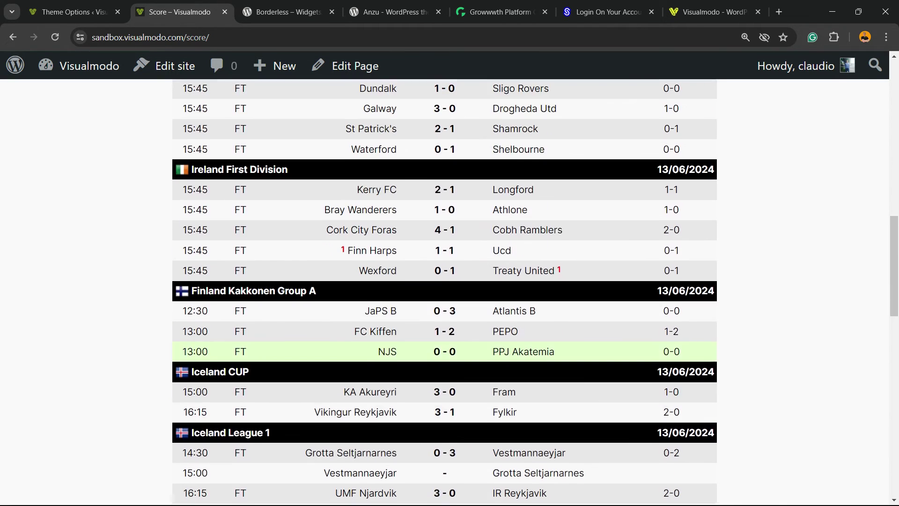
scroll(444, 335, down, 5)
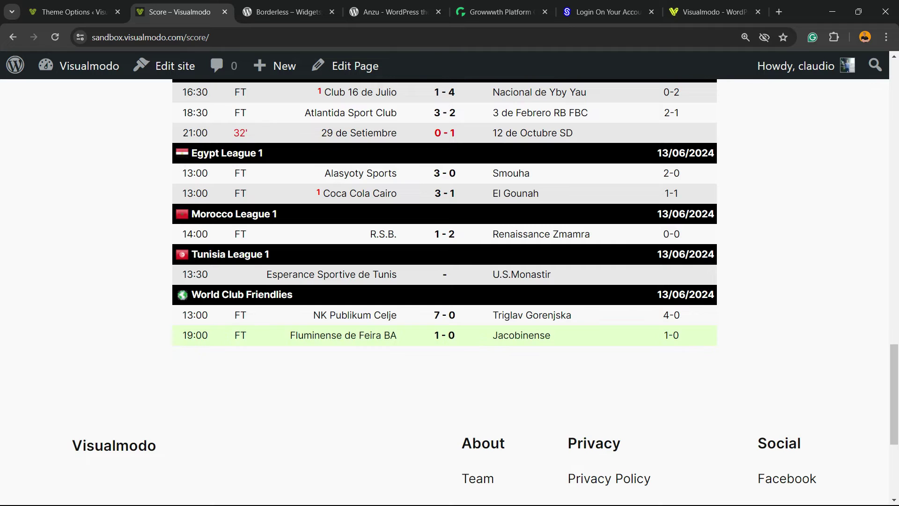
scroll(445, 305, up, 10)
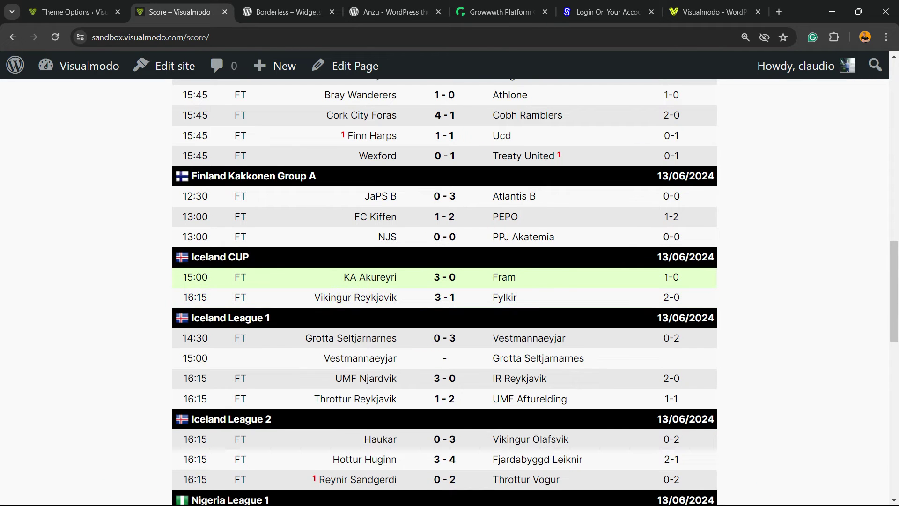
Expand the KA Akureyri, Finn Harps and Cork City Foras matches to see goals, cards and substitutions
click(445, 277)
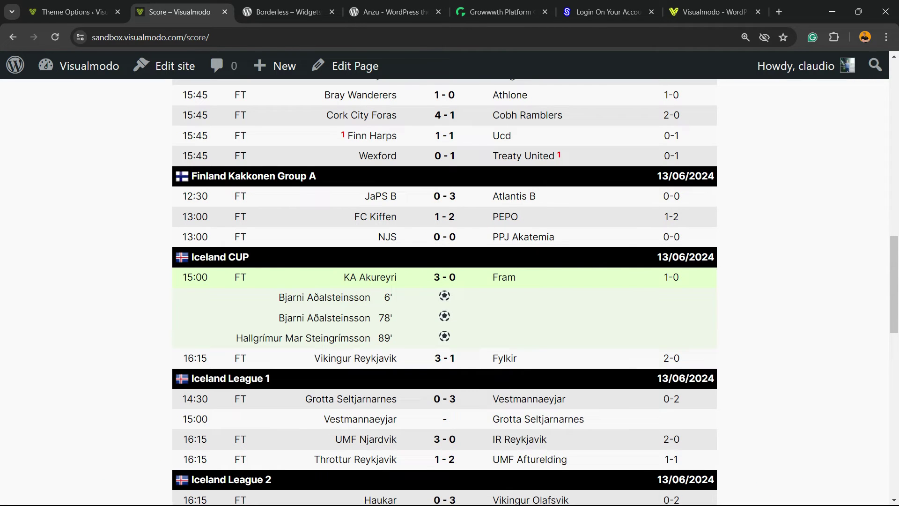
scroll(445, 253, up, 3)
click(445, 253)
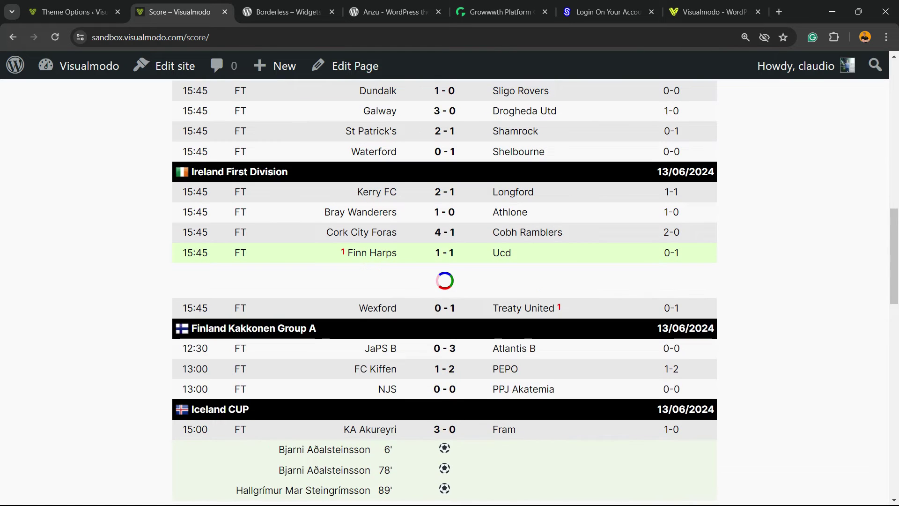
scroll(445, 281, down, 5)
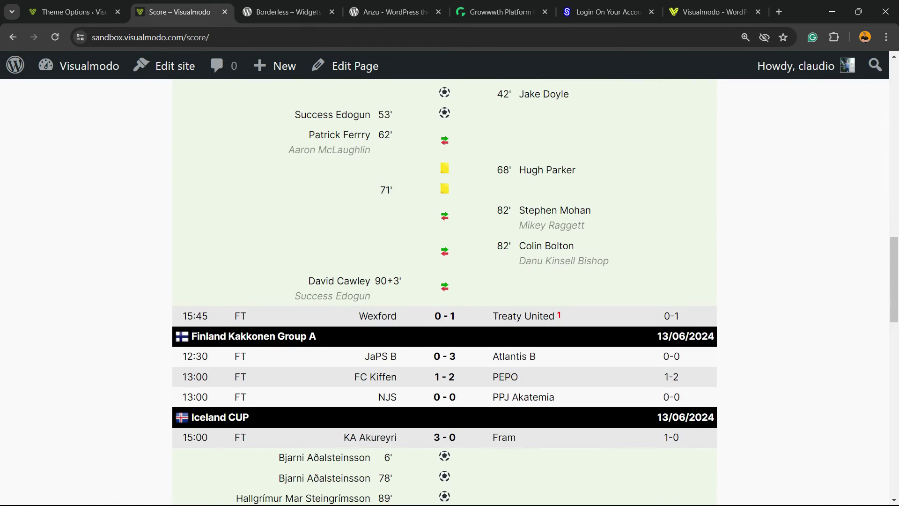
scroll(445, 281, up, 3)
scroll(445, 291, up, 3)
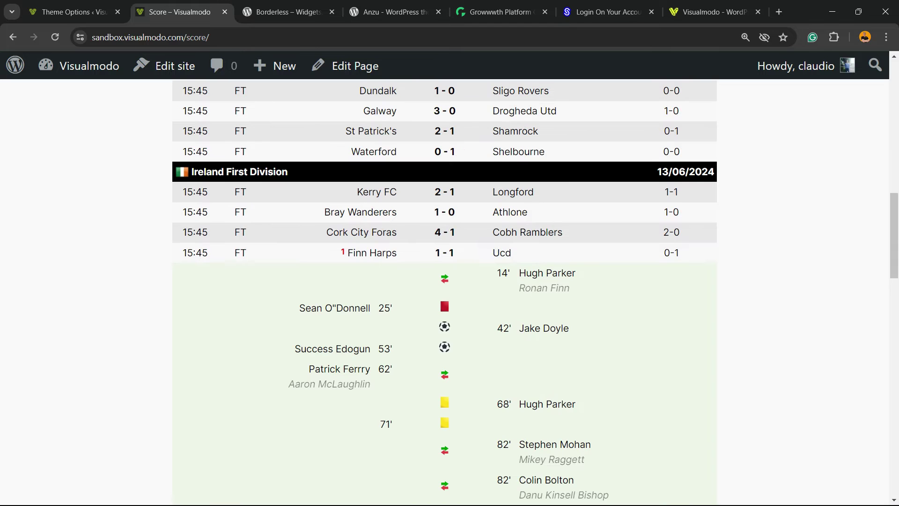
click(445, 232)
scroll(445, 281, down, 5)
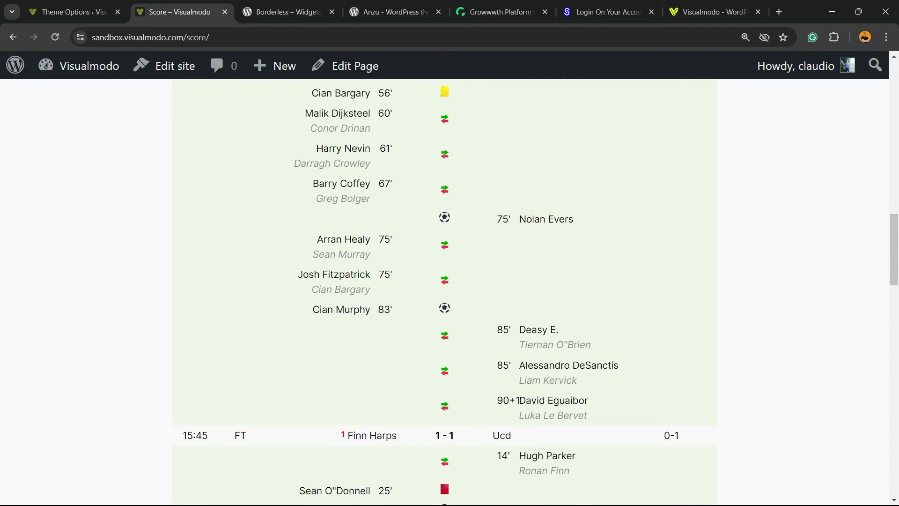
scroll(445, 360, down, 2)
click(445, 360)
scroll(445, 361, up, 5)
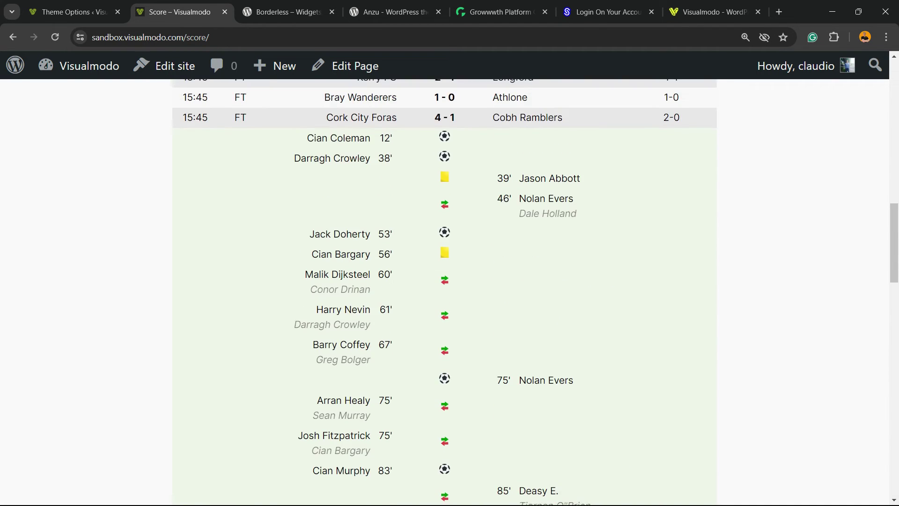
scroll(445, 281, up, 15)
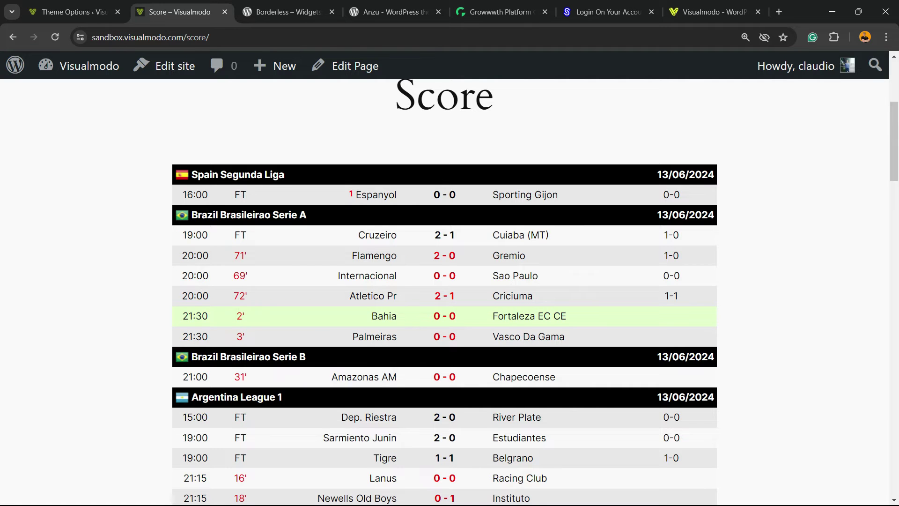
scroll(445, 262, down, 5)
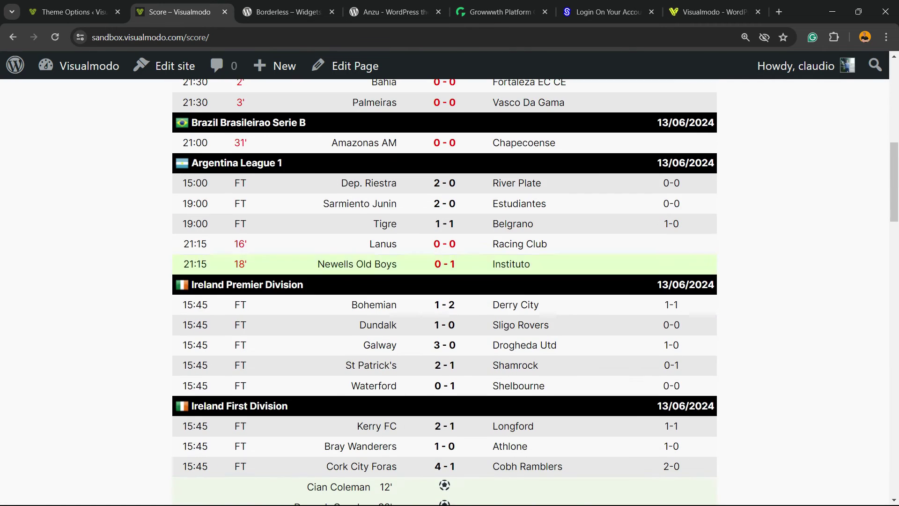
scroll(445, 257, up, 5)
In the BZScore Notes, select the [bzscore font-size="13px" font-family="sans-serif"] example
key(ctrl+shift+Tab)
scroll(515, 281, down, 15)
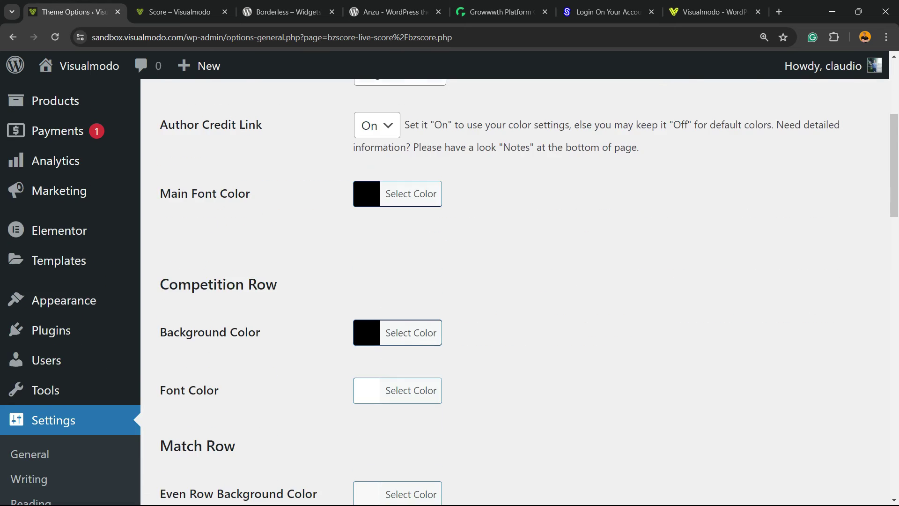
scroll(515, 281, down, 12)
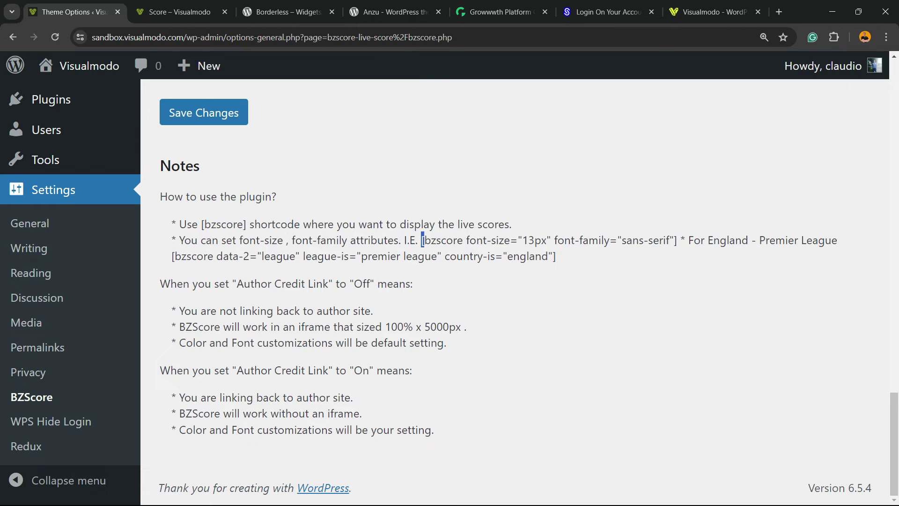
drag(422, 241, 677, 240)
key(ctrl+c)
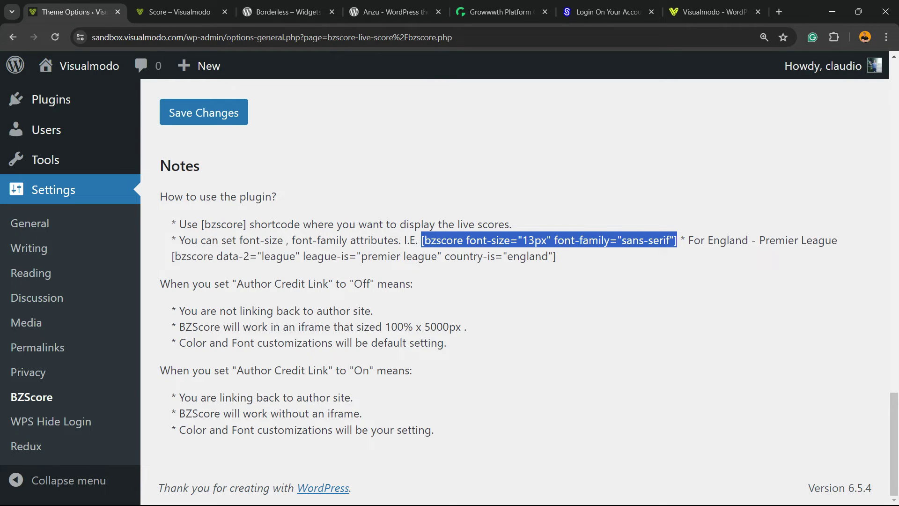
Switch to the published Score page tab and open the page in the editor
key(ctrl+4)
key(ctrl+5)
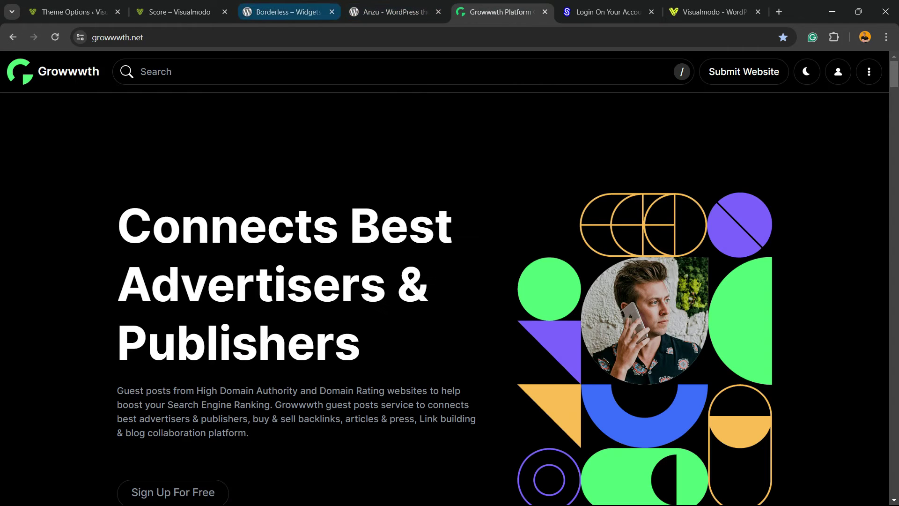
key(ctrl+3)
key(ctrl+2)
key(ctrl+1)
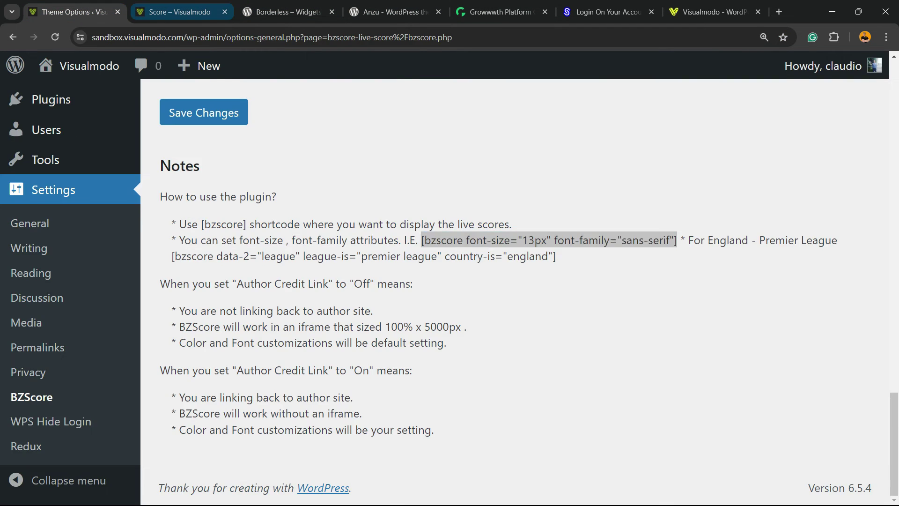
key(ctrl+2)
click(347, 66)
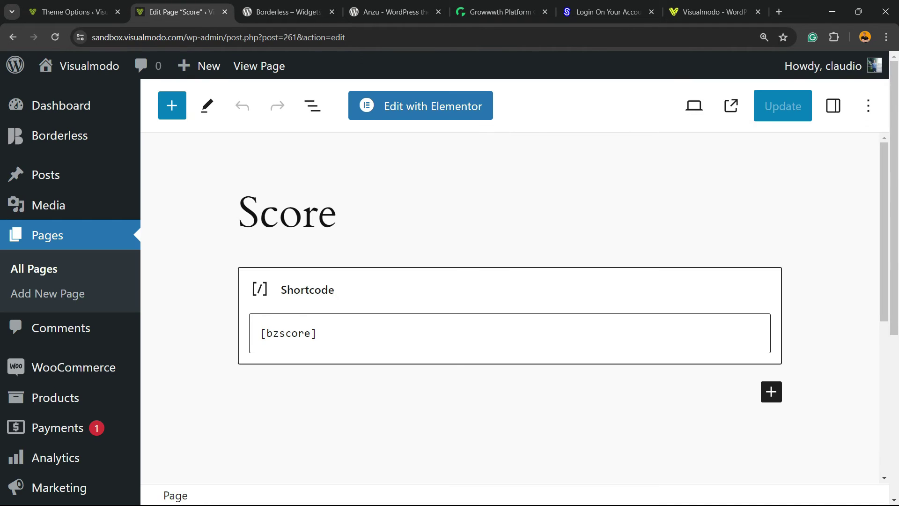
Replace the Shortcode block text with [bzscore font-size="18px" font-family="sans-serif"]
click(316, 333)
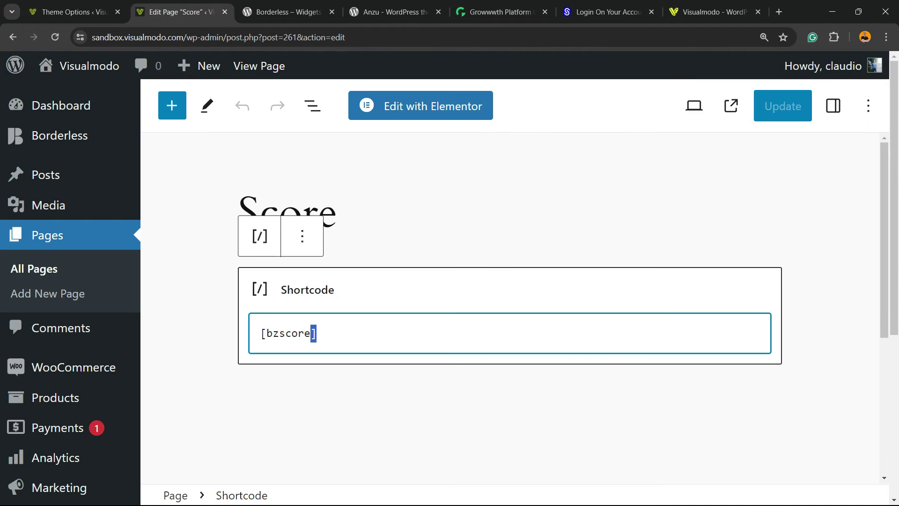
key(ctrl+a)
key(ctrl+v)
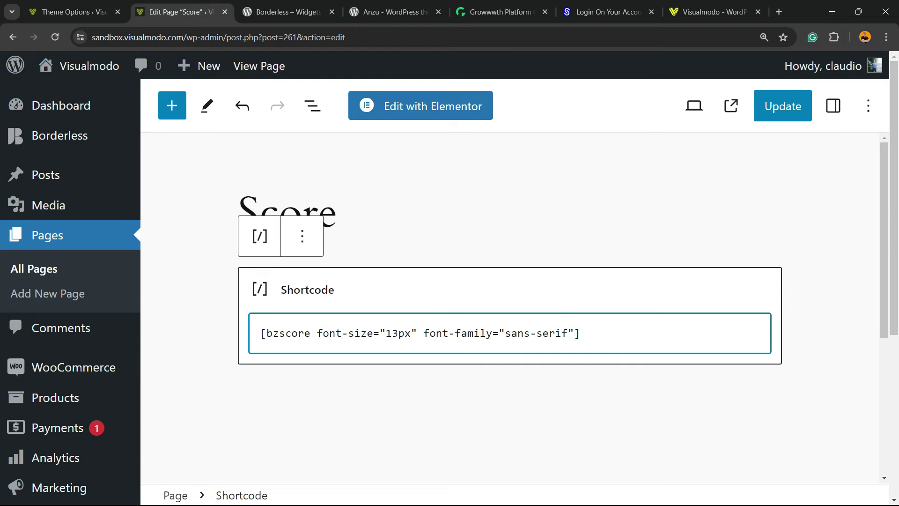
key(ctrl+a)
click(499, 333)
drag(499, 333, 568, 333)
click(500, 333)
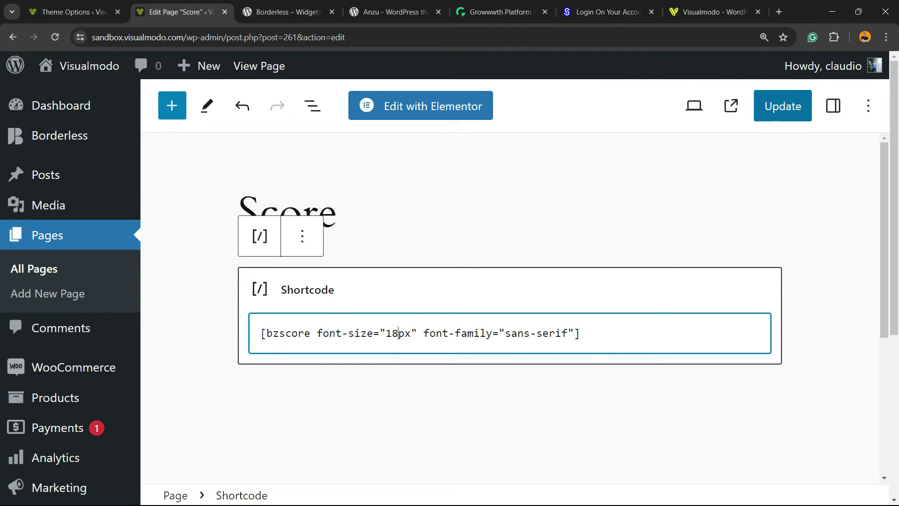
Update the Score page and load its published view
click(783, 106)
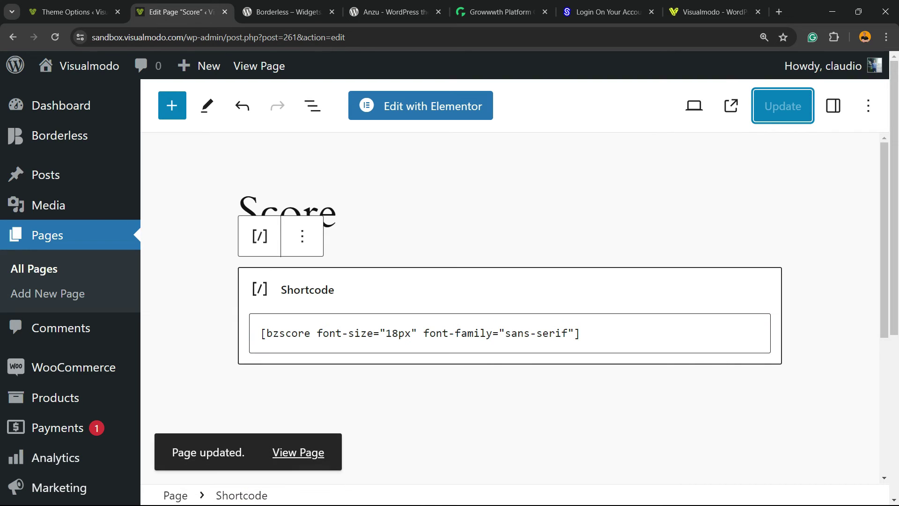
double_click(399, 333)
click(298, 453)
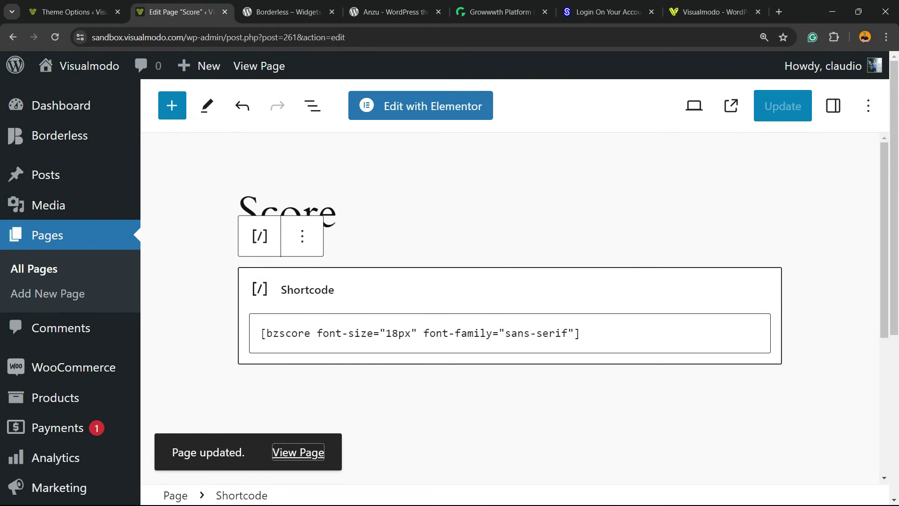
key(Return)
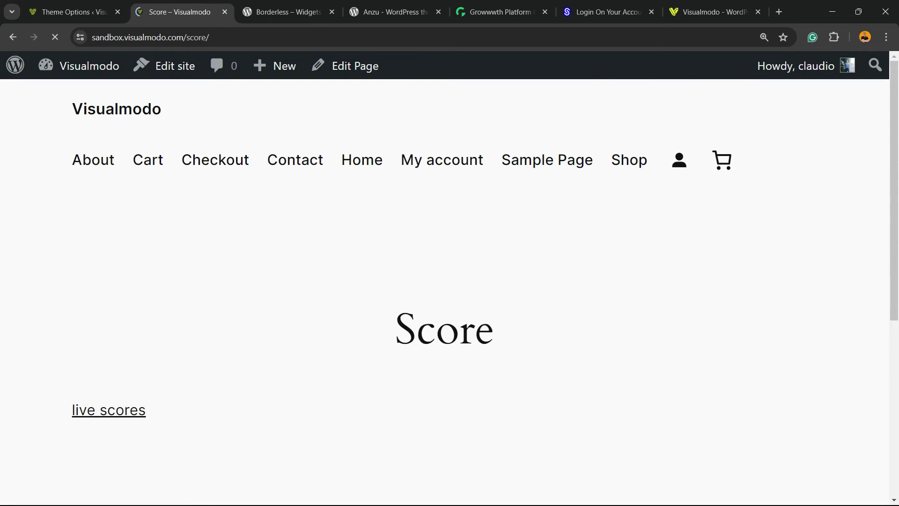
Scroll through the sans-serif live scores table on the Score page, then go to the Borderless tab
scroll(450, 281, down, 2)
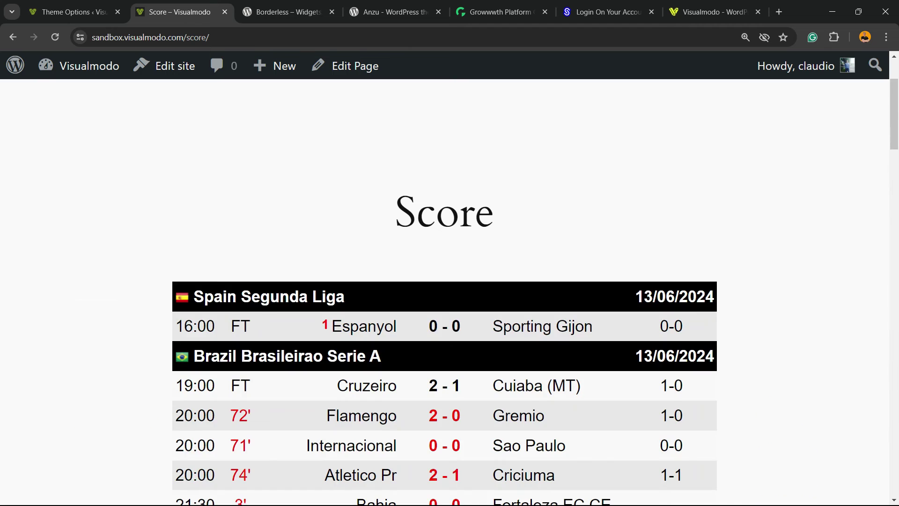
scroll(449, 291, down, 2)
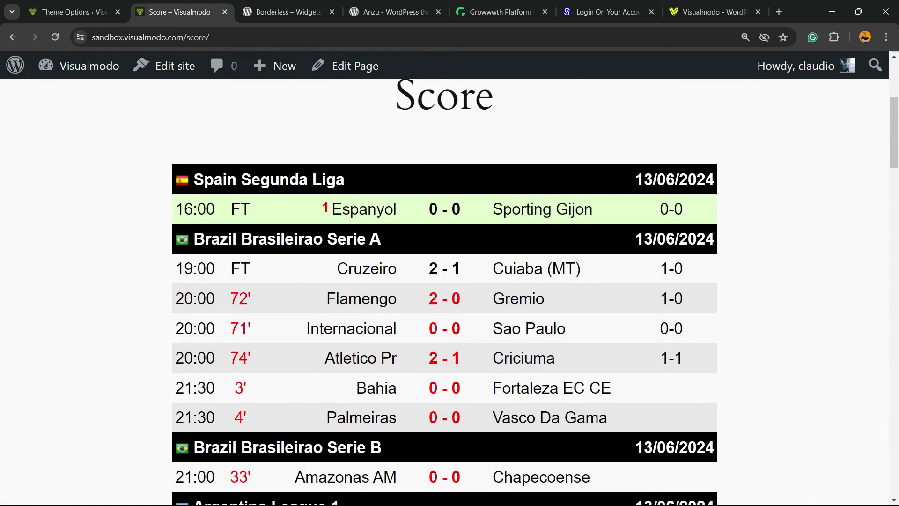
mouse_move(325, 207)
scroll(444, 290, down, 7)
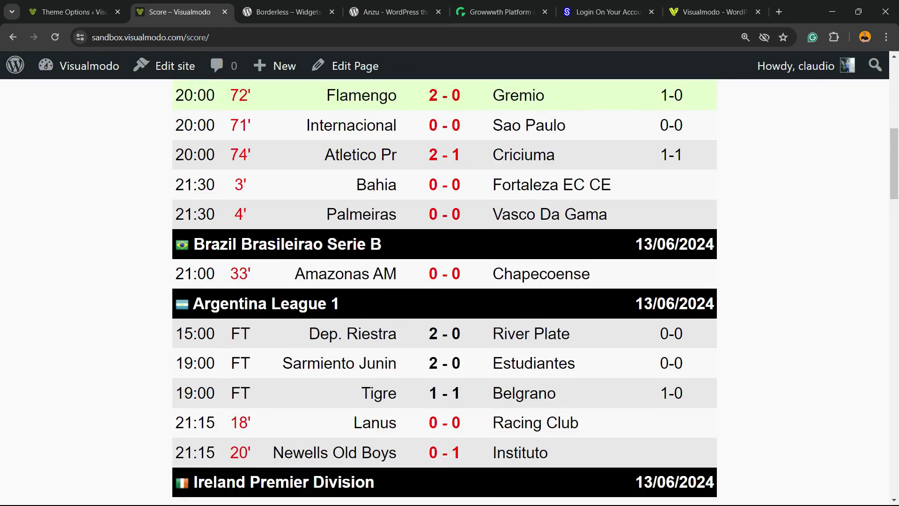
scroll(445, 290, down, 8)
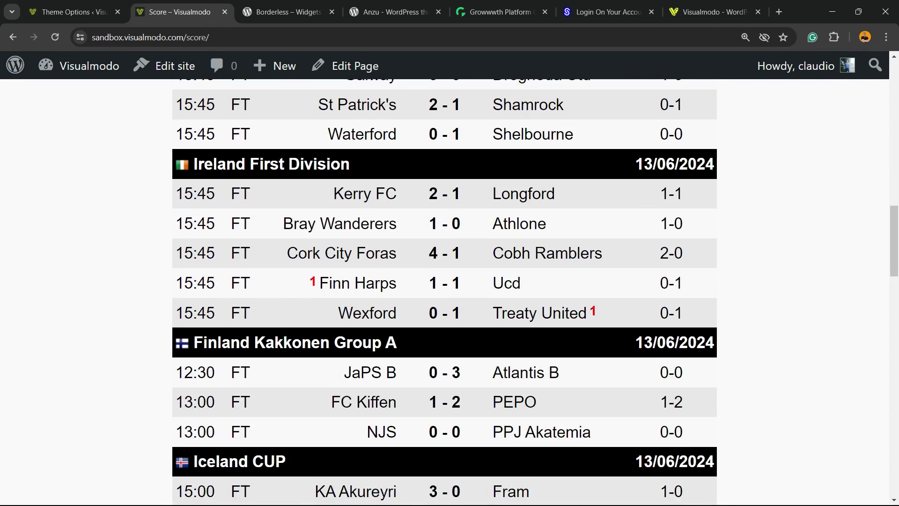
scroll(445, 290, up, 8)
scroll(445, 290, down, 5)
scroll(445, 291, down, 10)
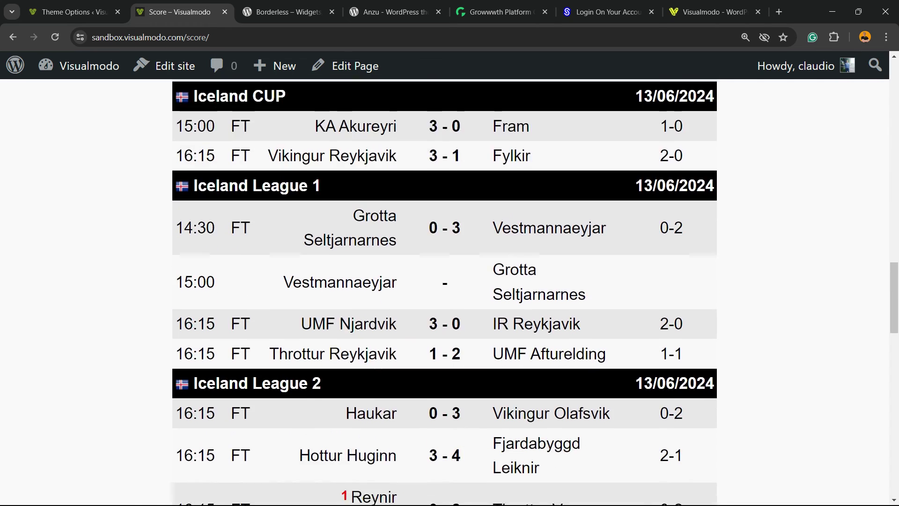
key(ctrl+Tab)
Scroll the Borderless plugin page, then move on to the Anzu theme page
scroll(444, 290, down, 3)
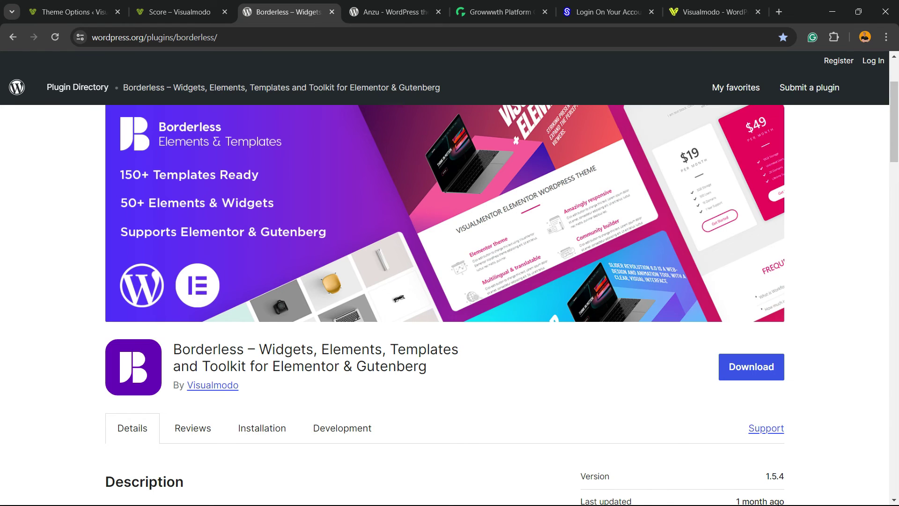
key(ctrl+Tab)
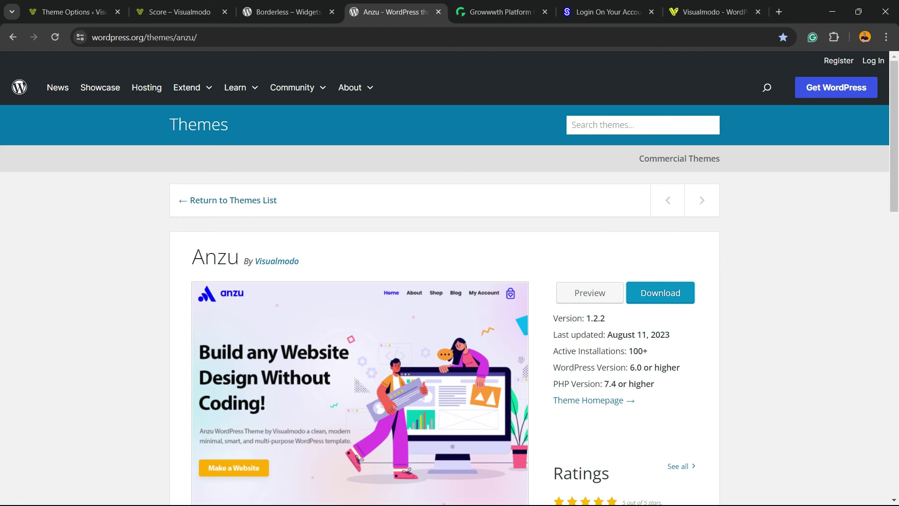
Scroll through Growwwth's guest-post listings and their publishing prices, then go to the Sites Gallery tab
key(ctrl+Tab)
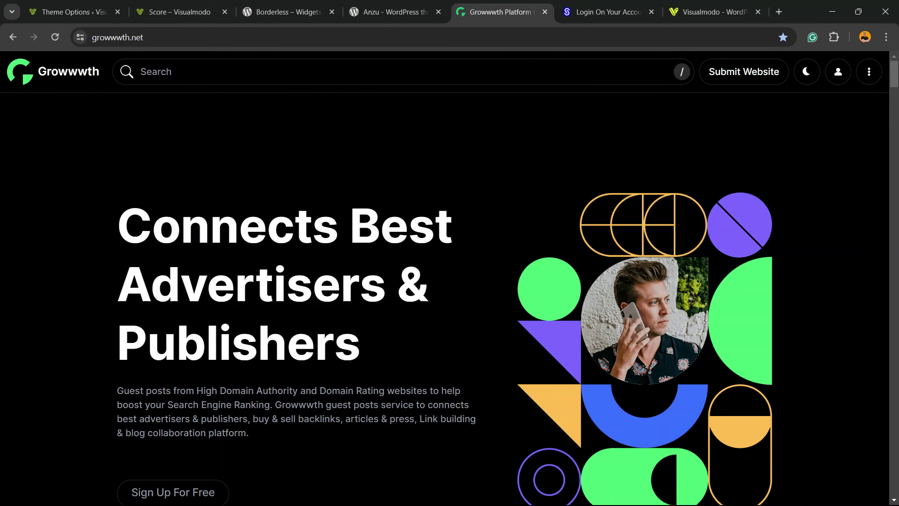
scroll(445, 300, down, 15)
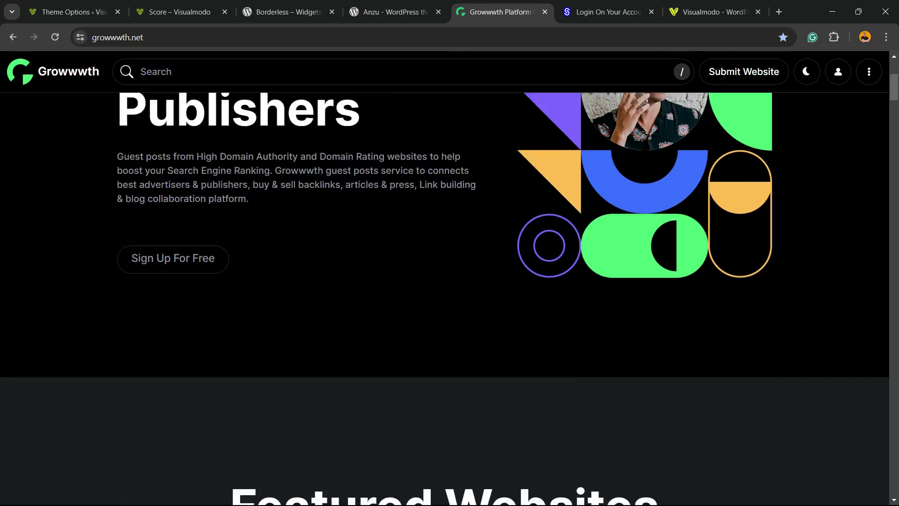
scroll(445, 300, down, 12)
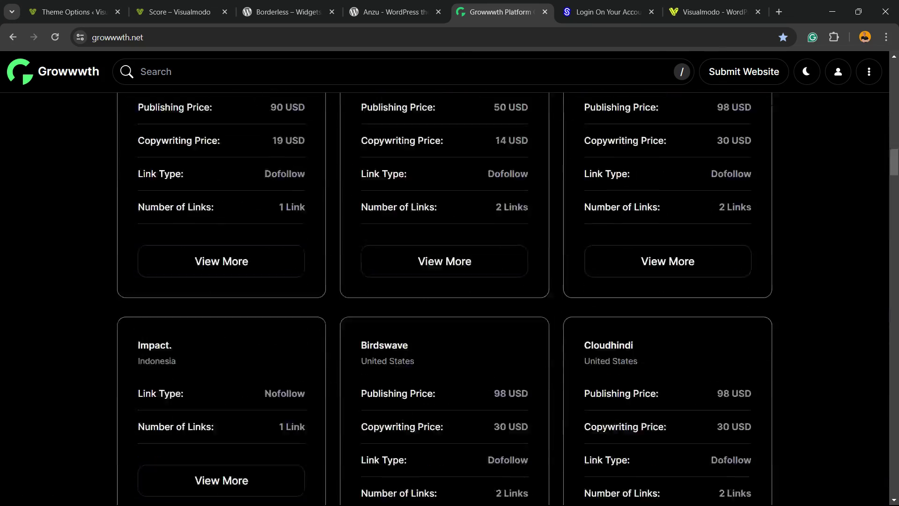
scroll(445, 300, down, 10)
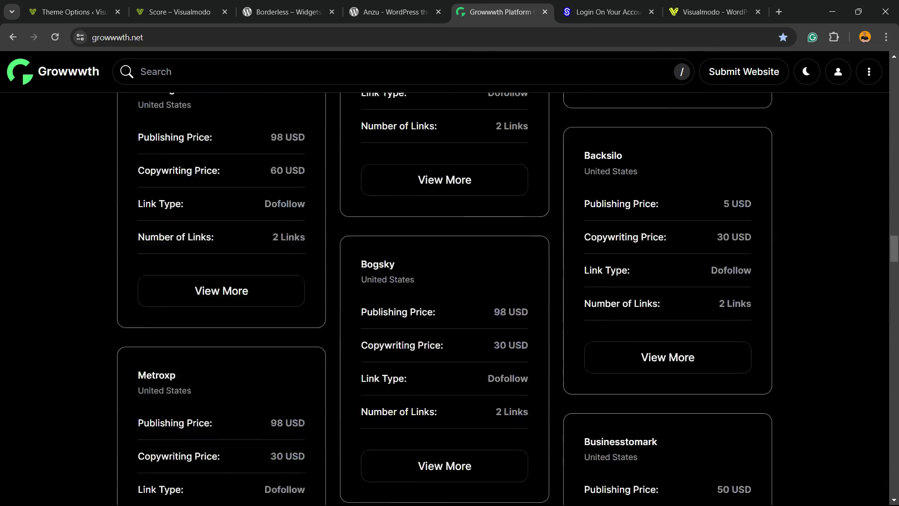
key(ctrl+Tab)
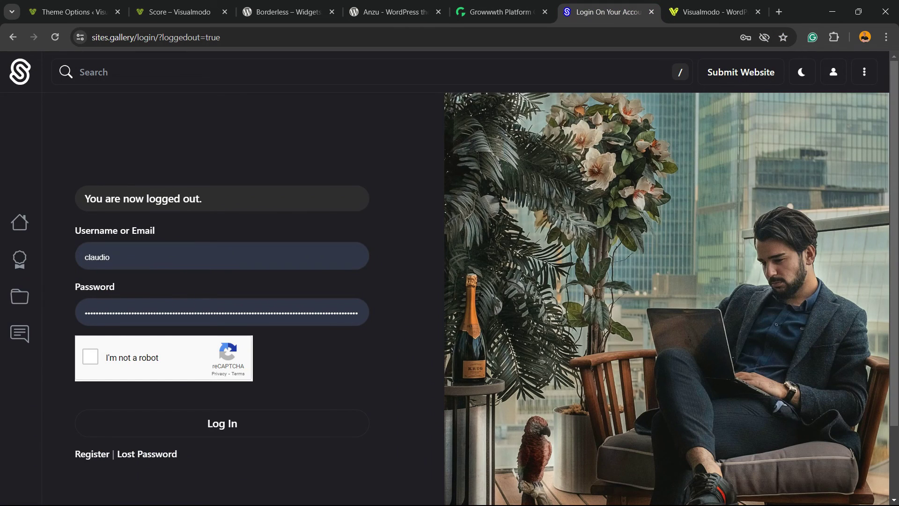
Reload Sites Gallery and scroll past the Site of the Day cards and Q&A, then go to Visualmodo
key(F5)
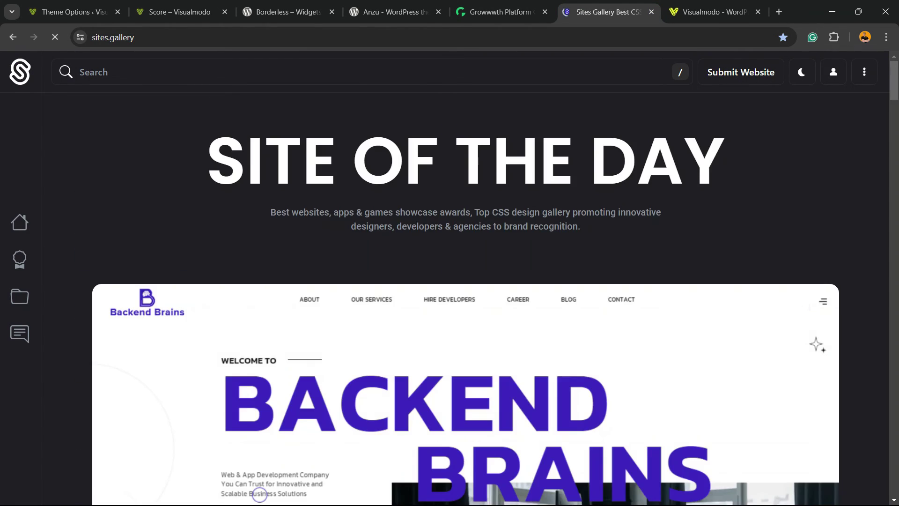
scroll(260, 367, down, 3)
scroll(259, 367, down, 20)
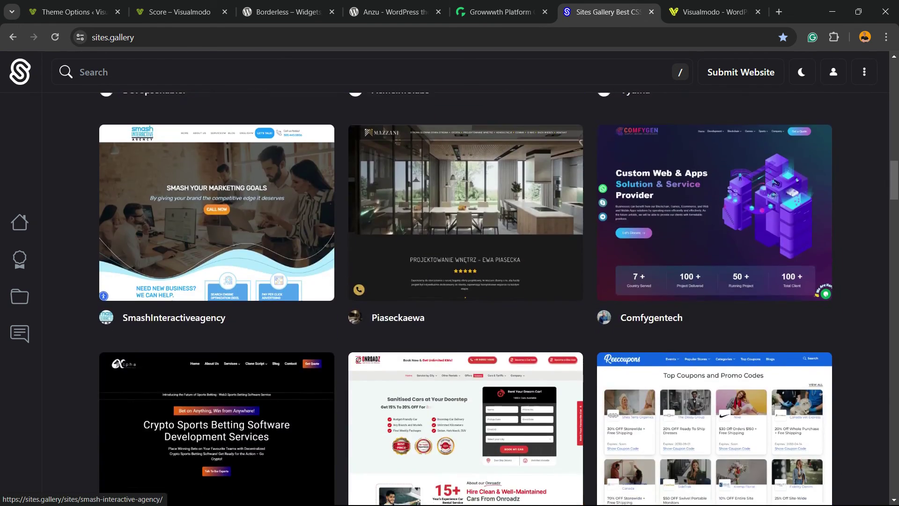
scroll(259, 367, down, 20)
scroll(260, 368, down, 15)
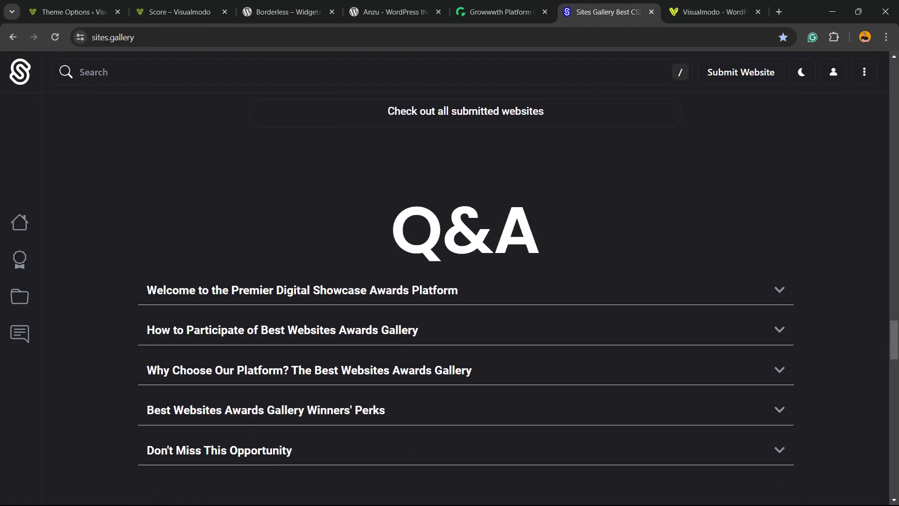
scroll(466, 300, down, 7)
key(ctrl+Tab)
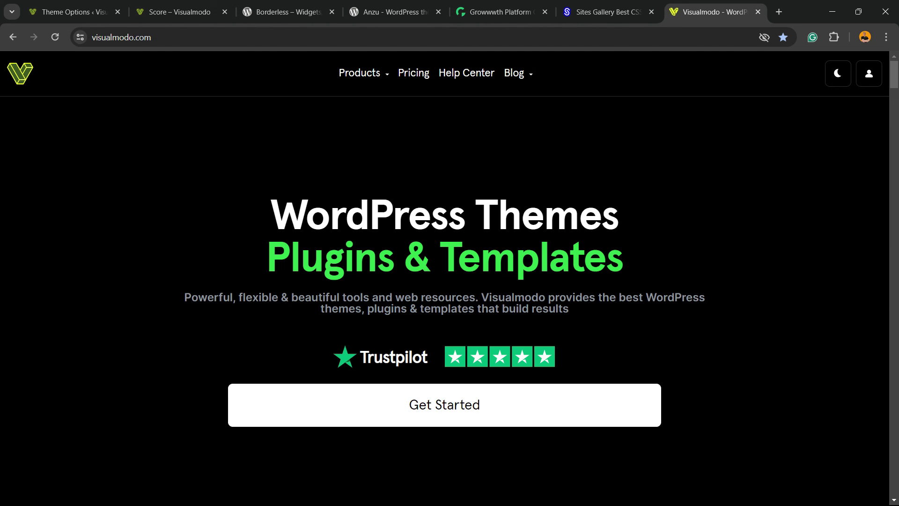
View the Borderless plugin's pricing, templates library and included elements such as Advanced Tab and Timeline
mouse_move(360, 72)
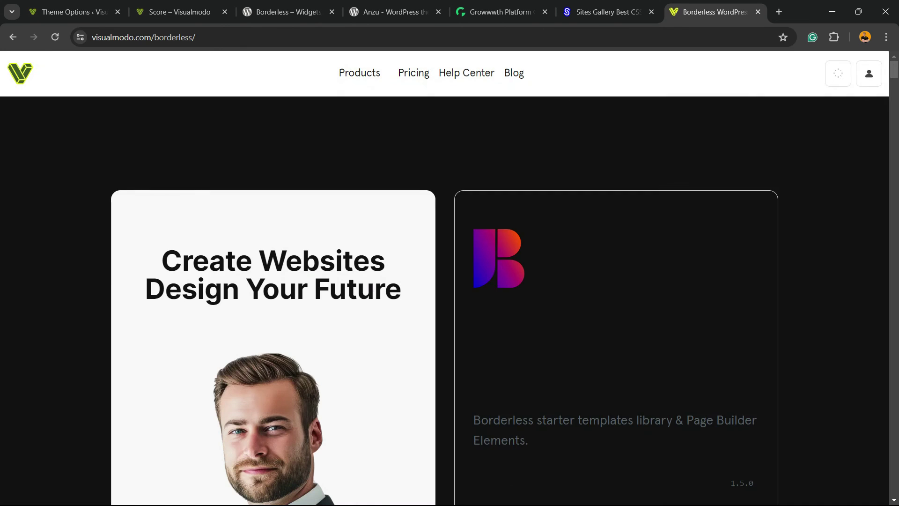
scroll(449, 281, down, 12)
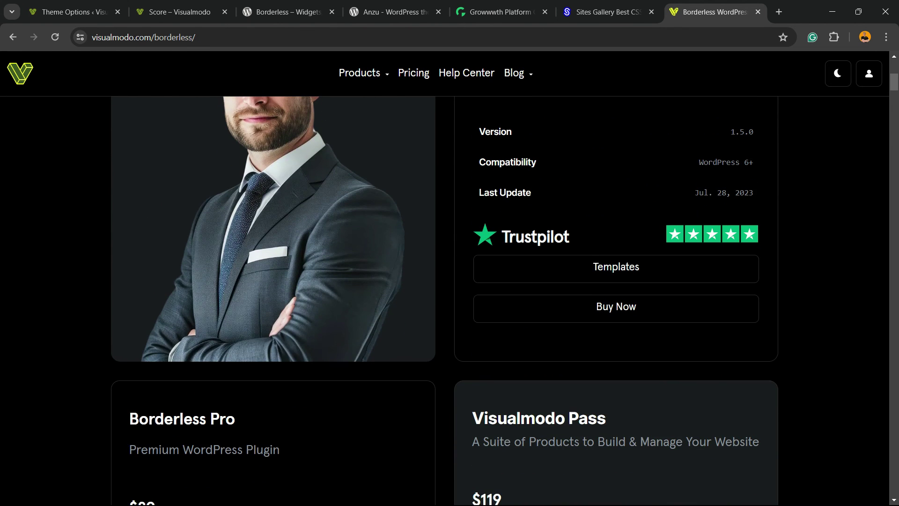
scroll(450, 281, down, 15)
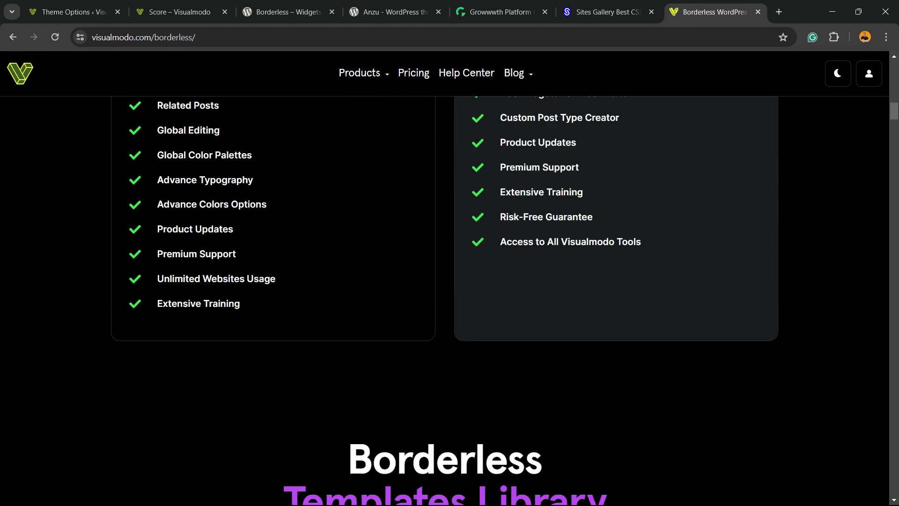
scroll(450, 281, down, 11)
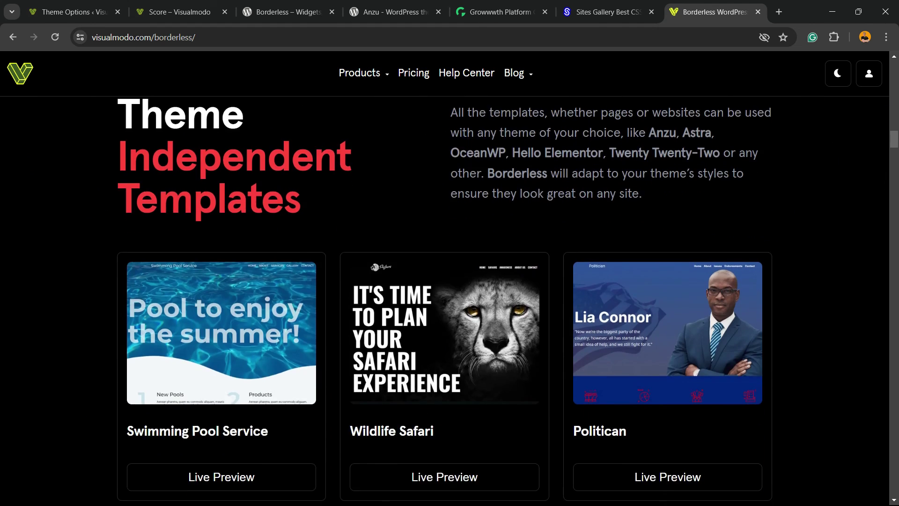
scroll(449, 281, down, 20)
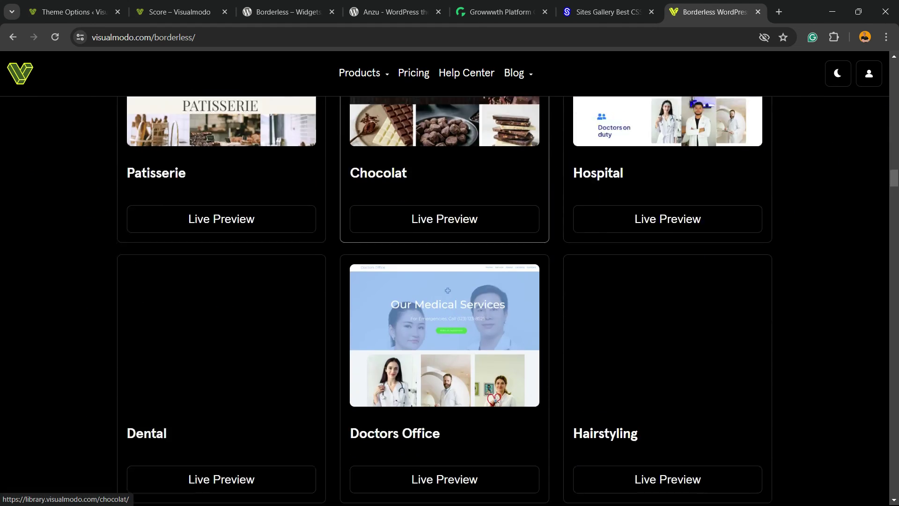
scroll(450, 281, down, 20)
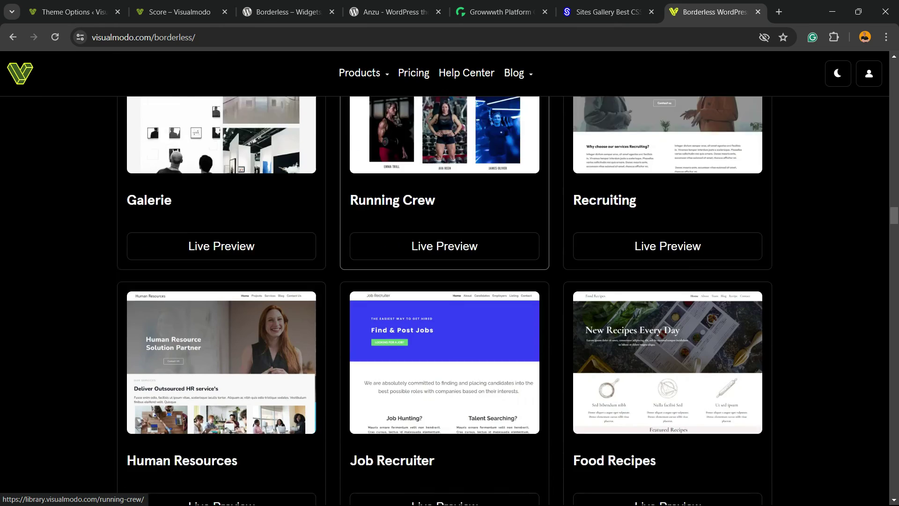
scroll(450, 281, down, 13)
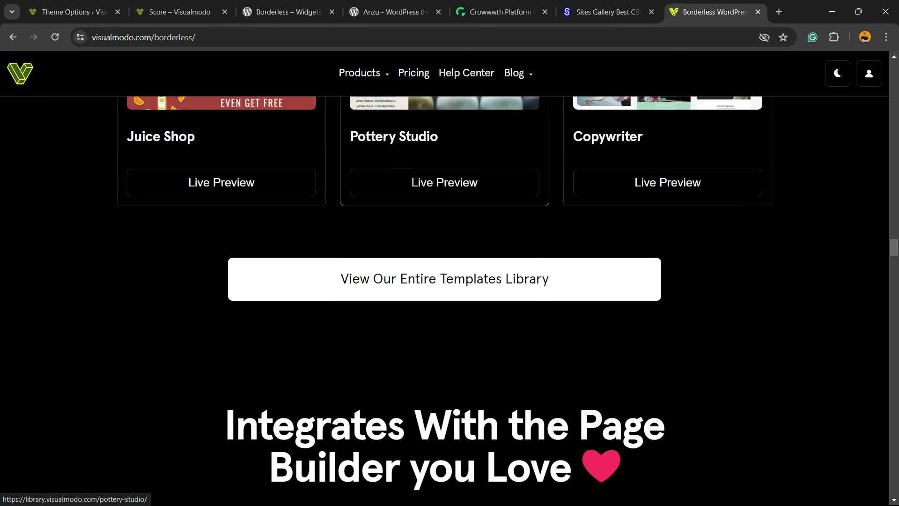
scroll(449, 281, down, 10)
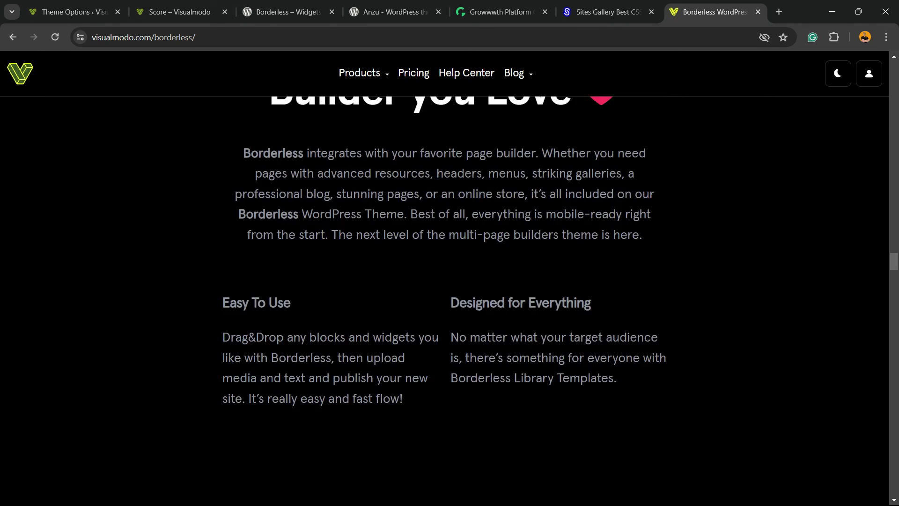
scroll(450, 281, down, 8)
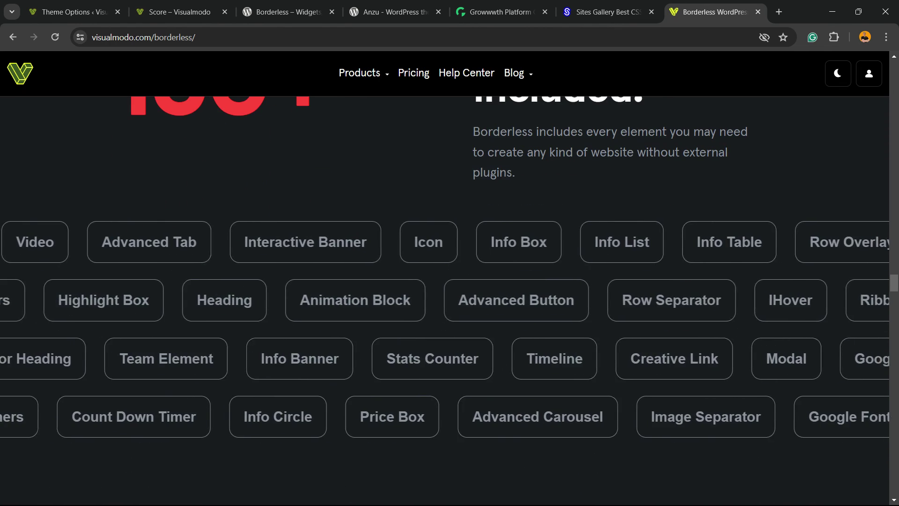